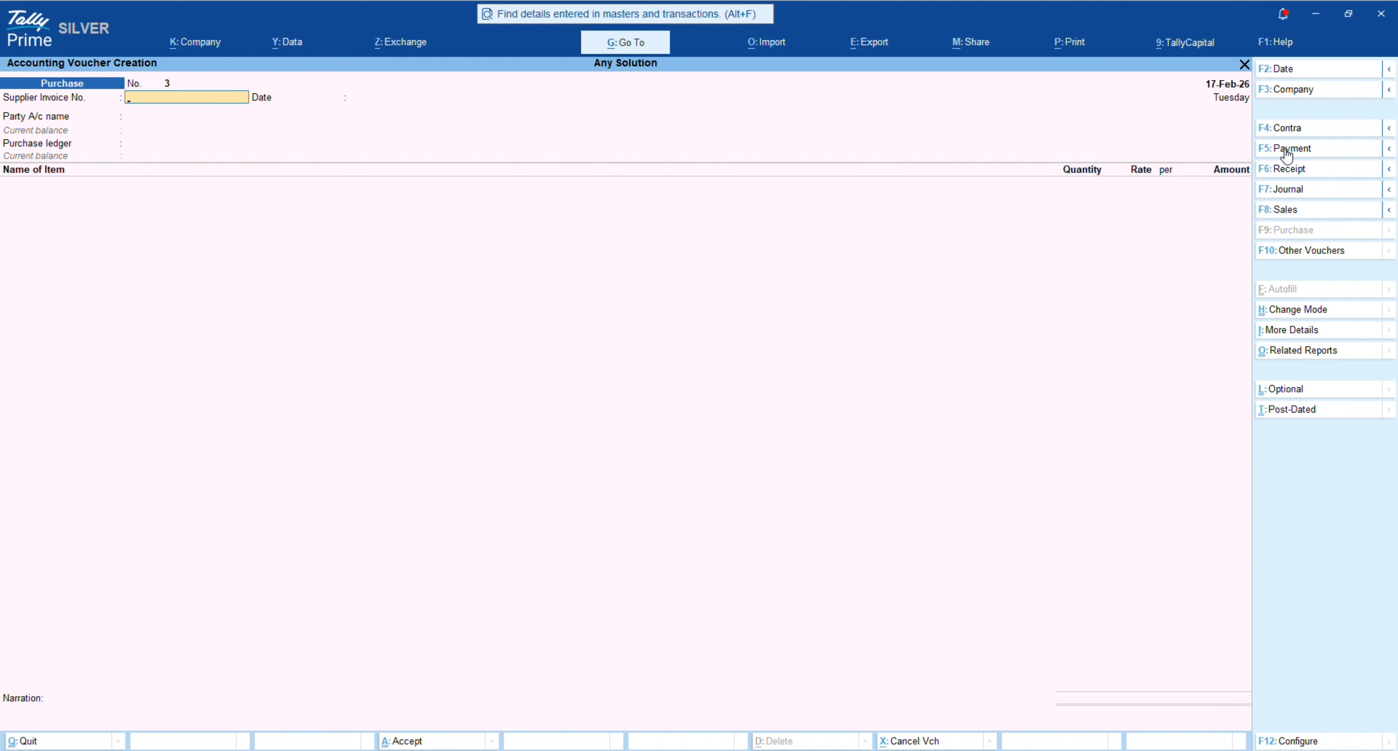
# Step: Start a Receipt voucher and credit the debtor's ledger with 5,000
pyautogui.click(1302, 173)
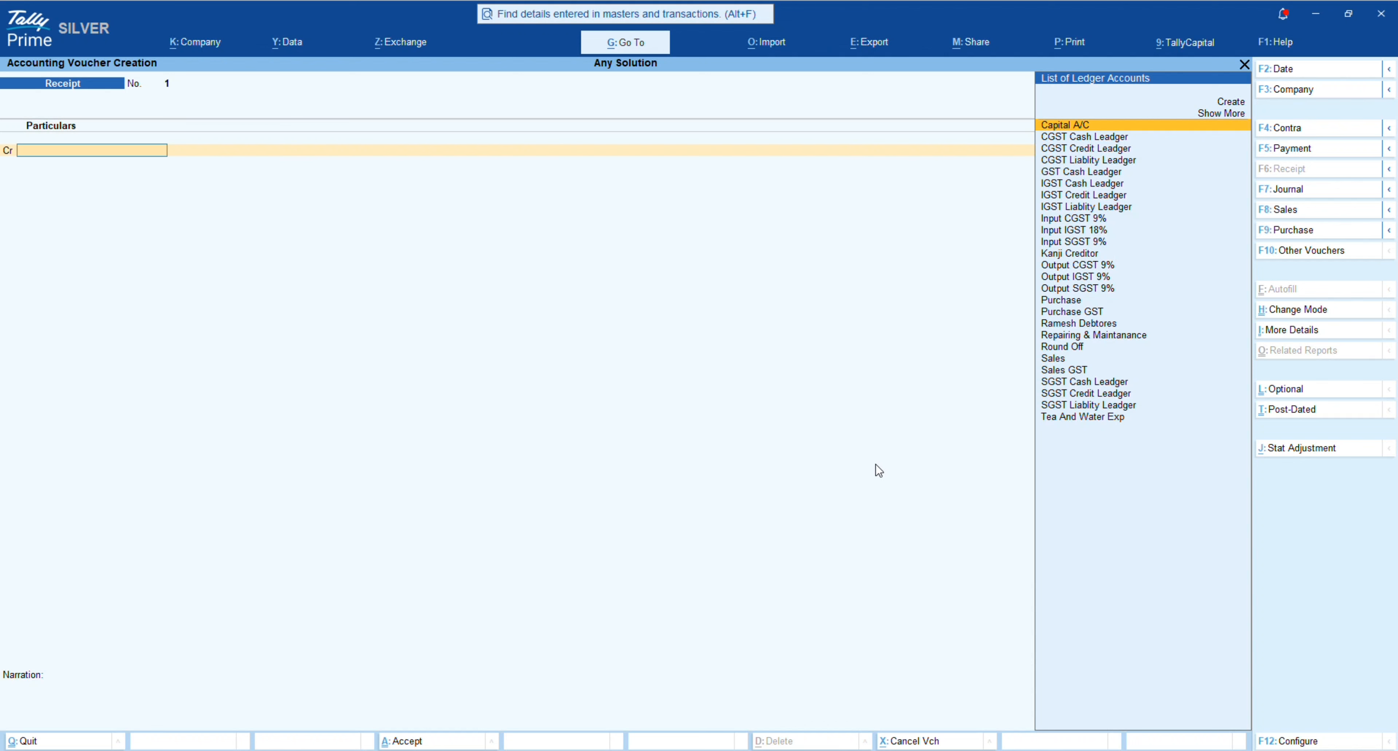
pyautogui.press('Down')
pyautogui.press('Down')
pyautogui.press('Down')
pyautogui.press('Down')
pyautogui.press('Down')
pyautogui.press('Down')
pyautogui.press('Down')
pyautogui.press('Down')
pyautogui.press('Down')
pyautogui.press('Down')
pyautogui.press('Down')
pyautogui.press('Down')
pyautogui.press('Down')
pyautogui.press('Down')
pyautogui.press('Down')
pyautogui.press('Down')
pyautogui.press('Down')
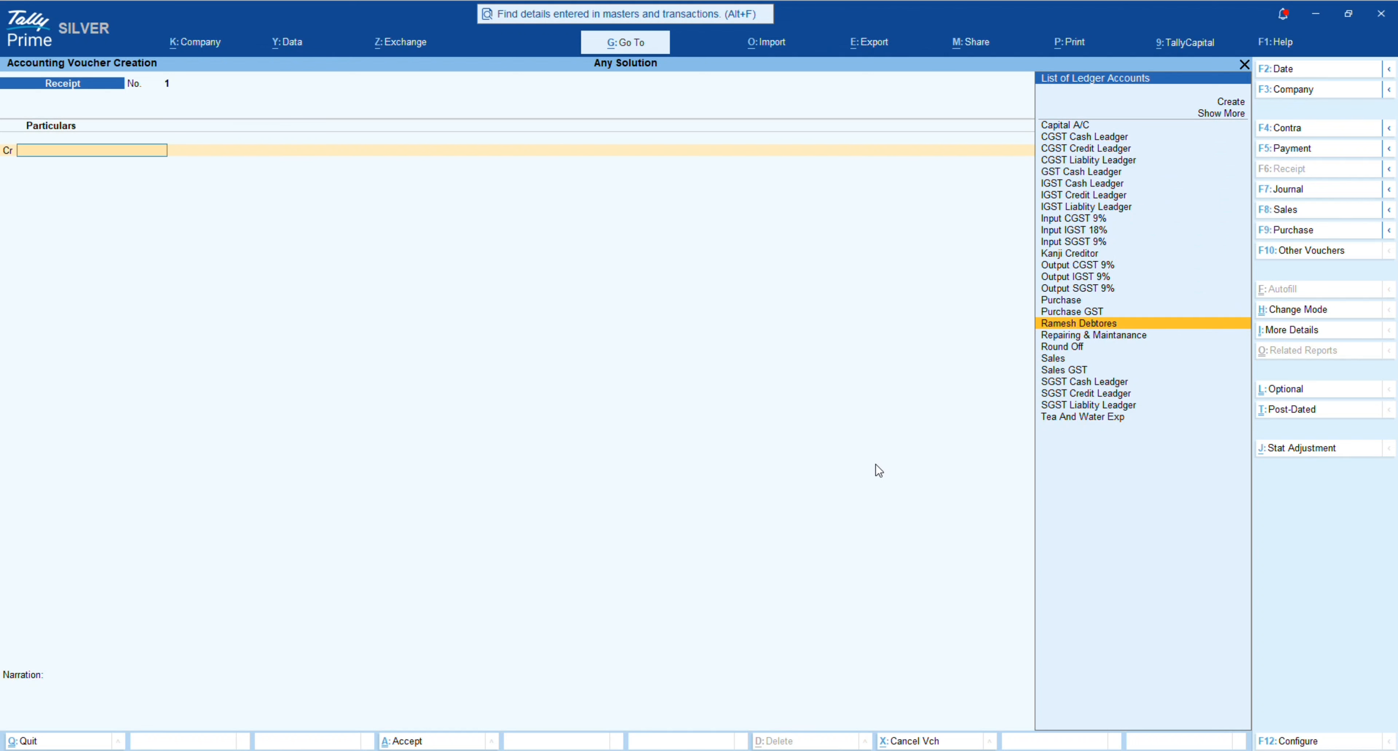
pyautogui.press('Return')
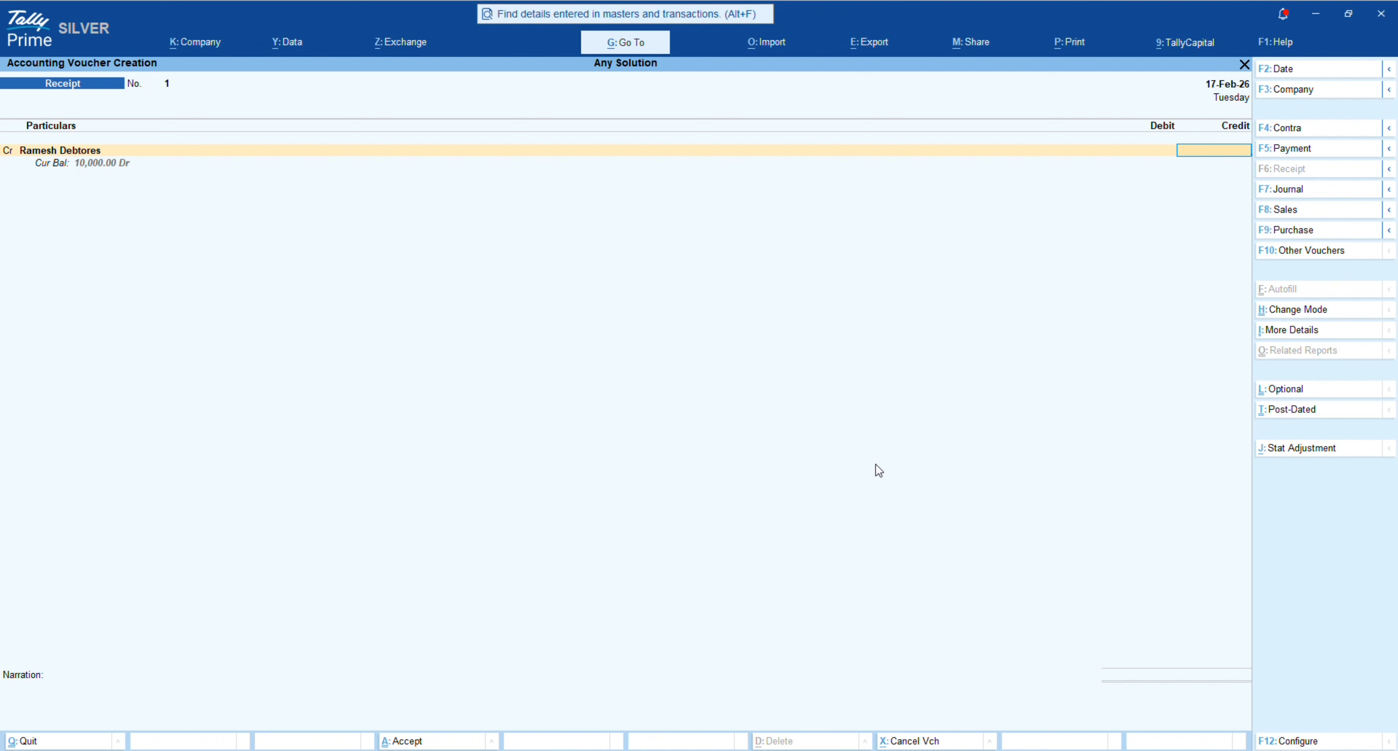
pyautogui.write('5,000')
pyautogui.press('Return')
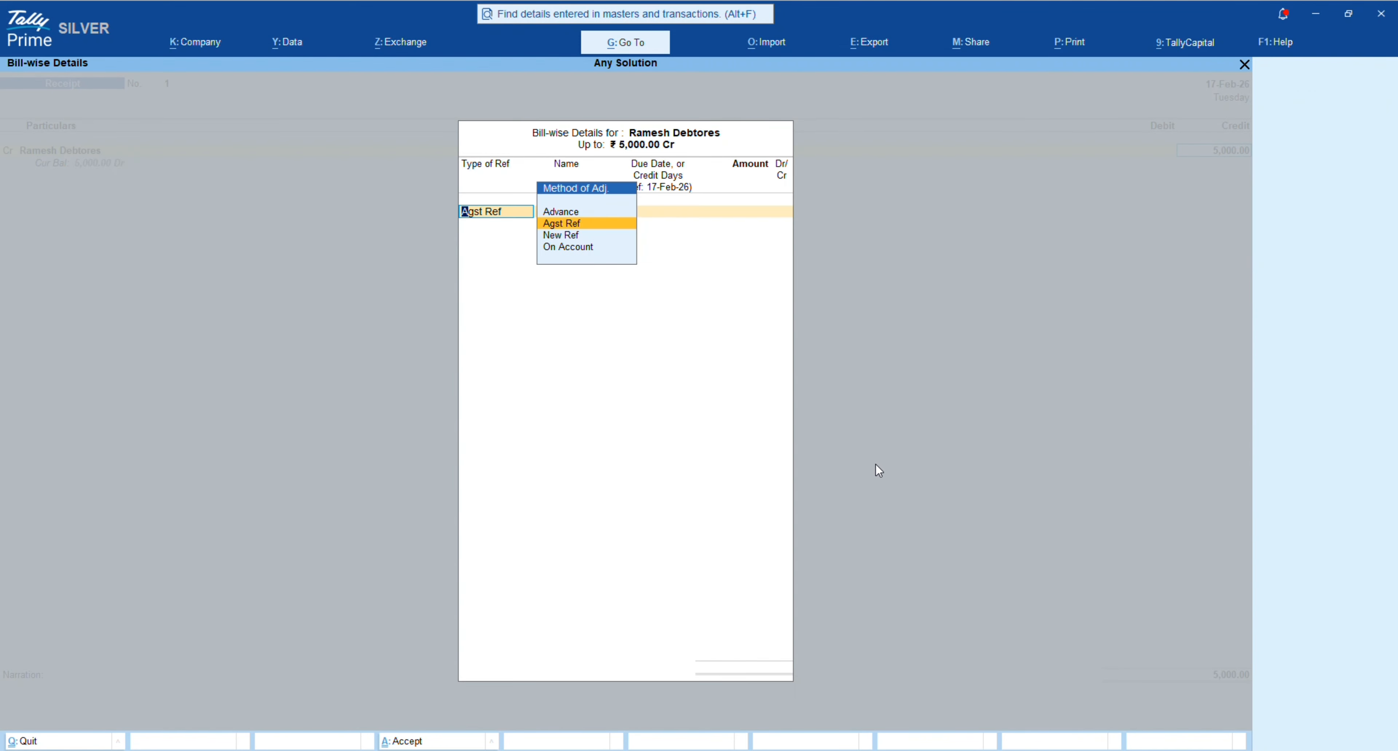
# Step: Allocate the 5,000 receipt to the debtor's pending bill 1 using the Agst Ref method
pyautogui.press('Return')
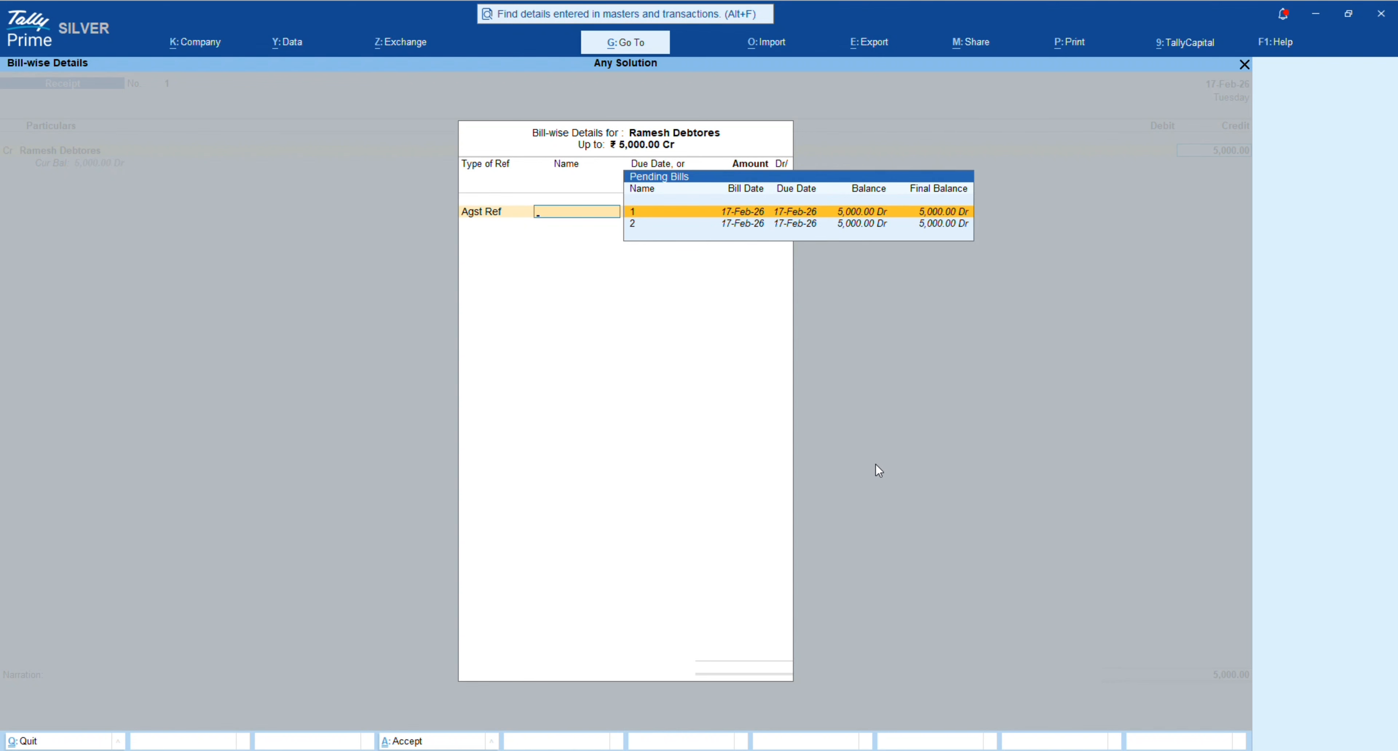
pyautogui.press('Return')
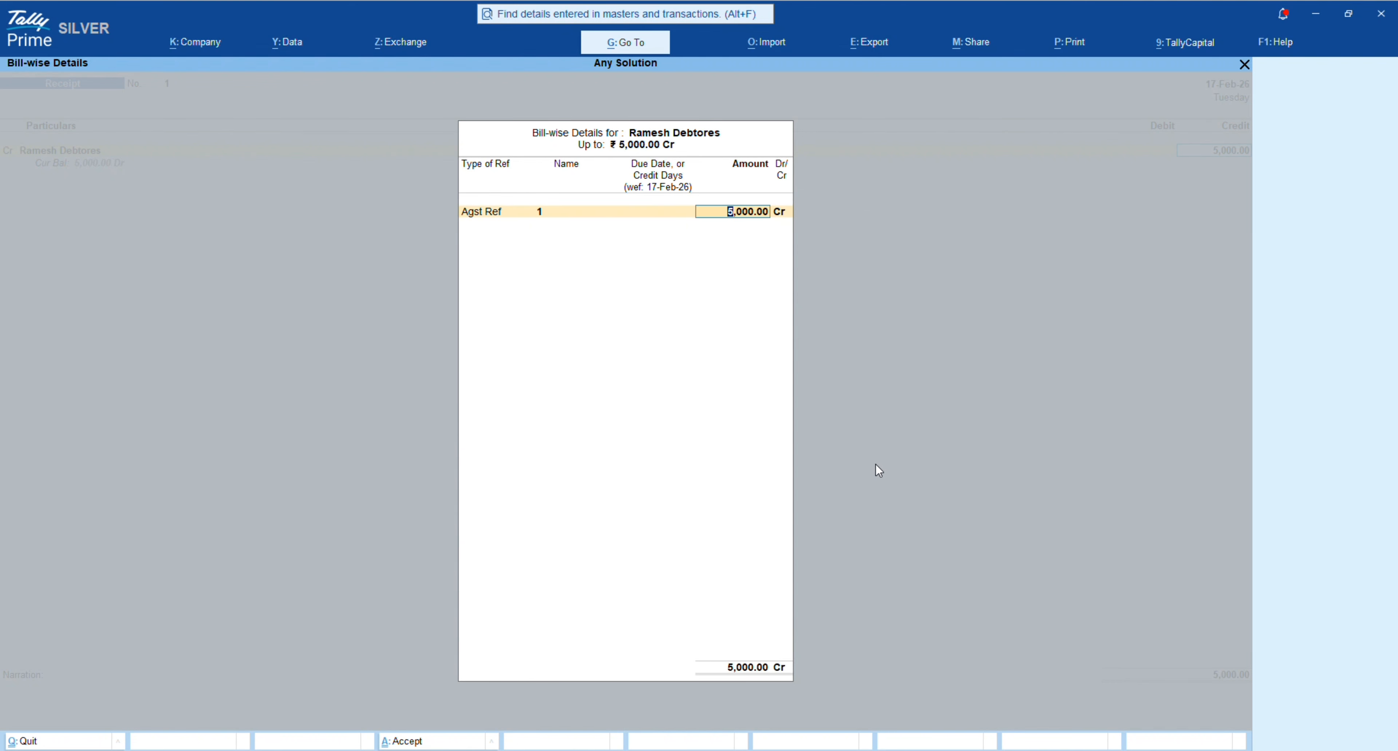
pyautogui.press('BackSpace')
pyautogui.press('BackSpace')
pyautogui.press('Down')
pyautogui.press('Down')
pyautogui.press('Up')
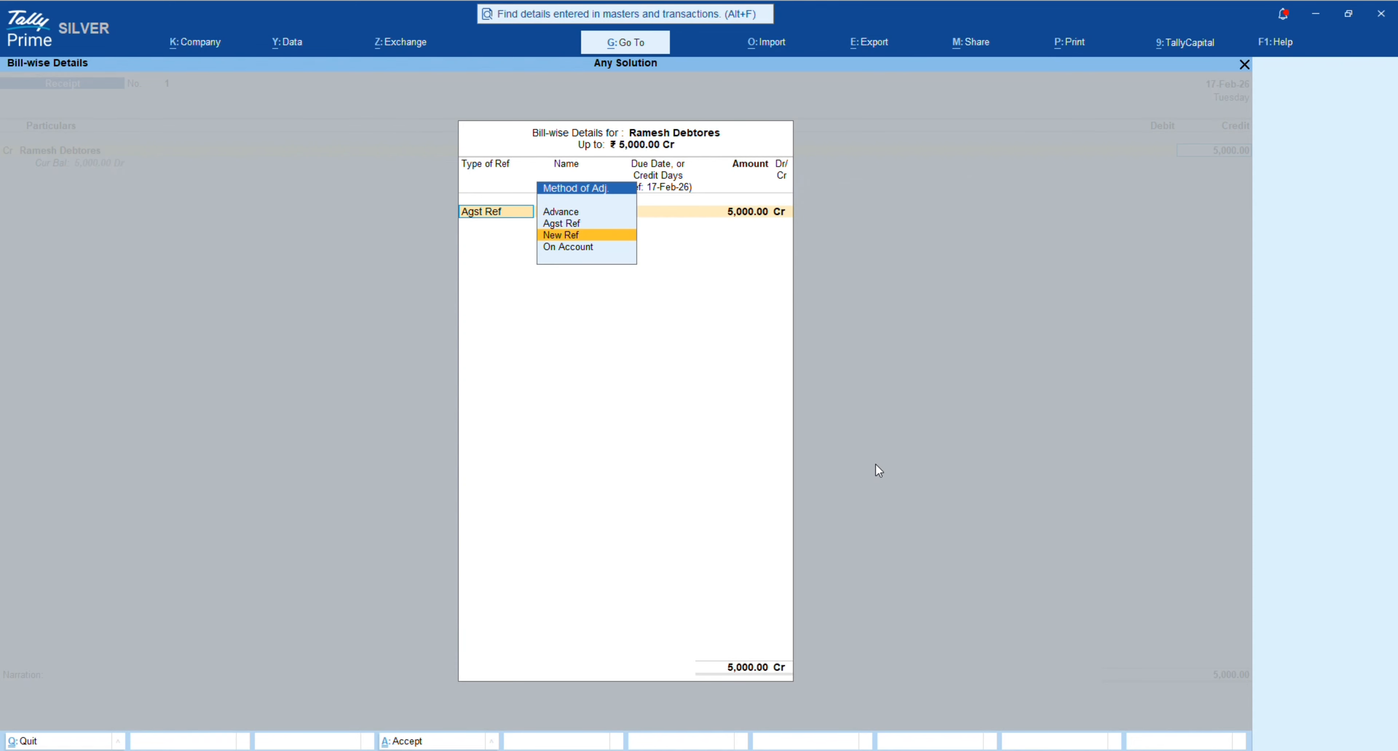
pyautogui.press('Up')
pyautogui.press('Return')
pyautogui.press('Return')
pyautogui.press('Return')
pyautogui.press('Return')
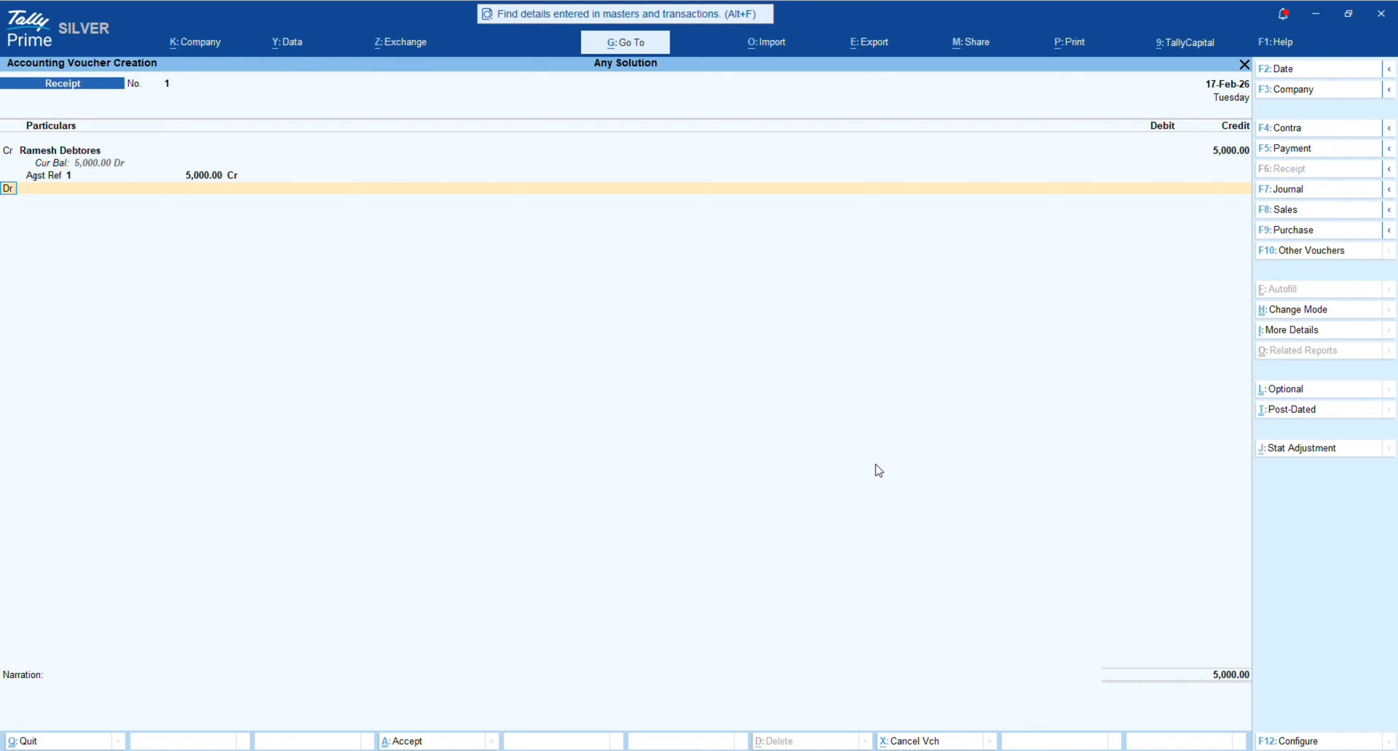
# Step: Debit the Cash ledger with the 5,000 receipt amount
pyautogui.press('Return')
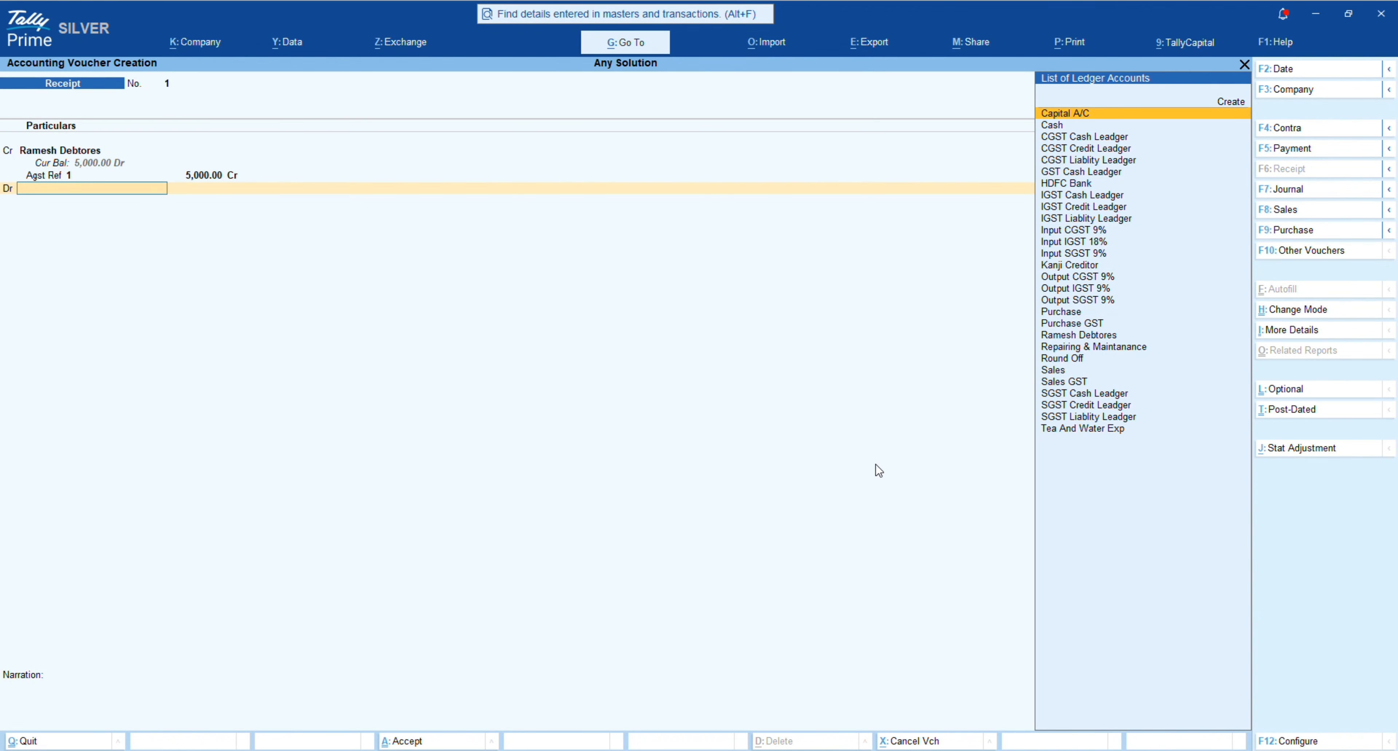
pyautogui.press('Down')
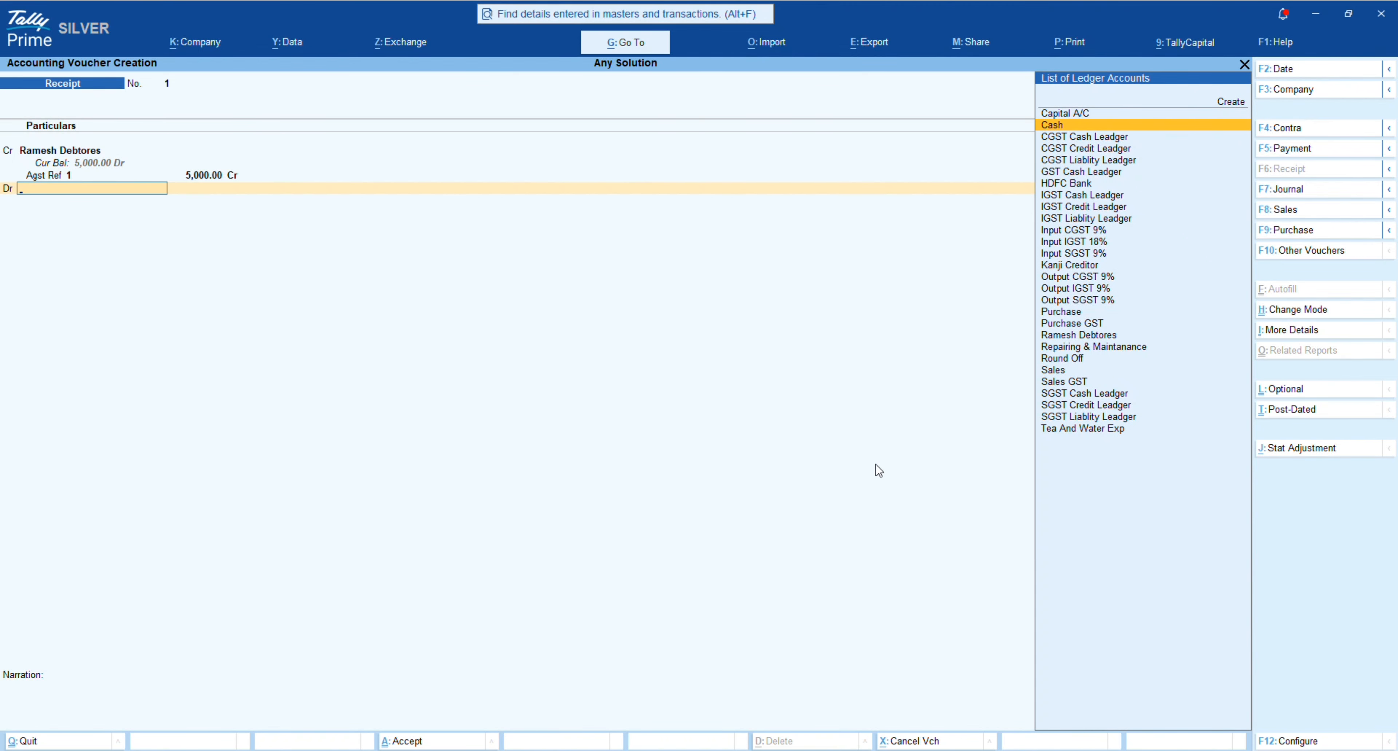
pyautogui.press('Return')
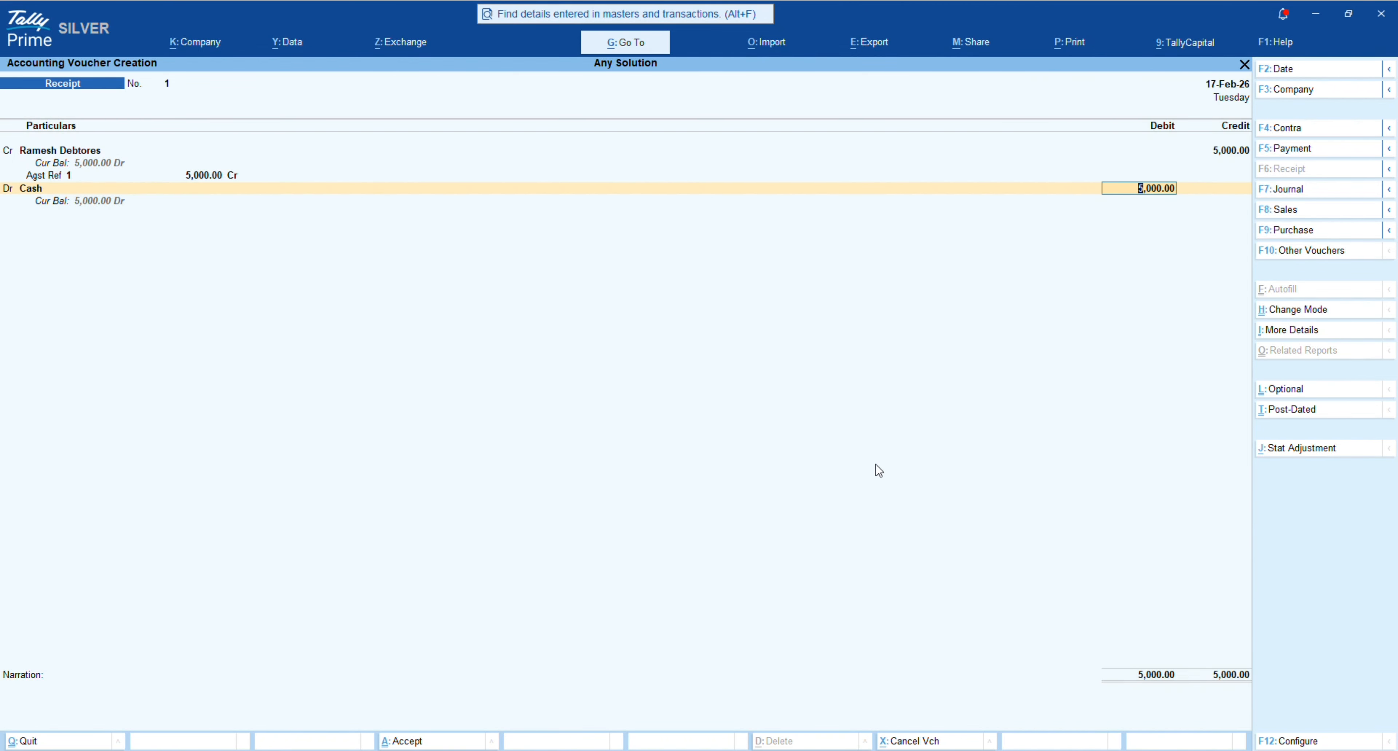
pyautogui.press('BackSpace')
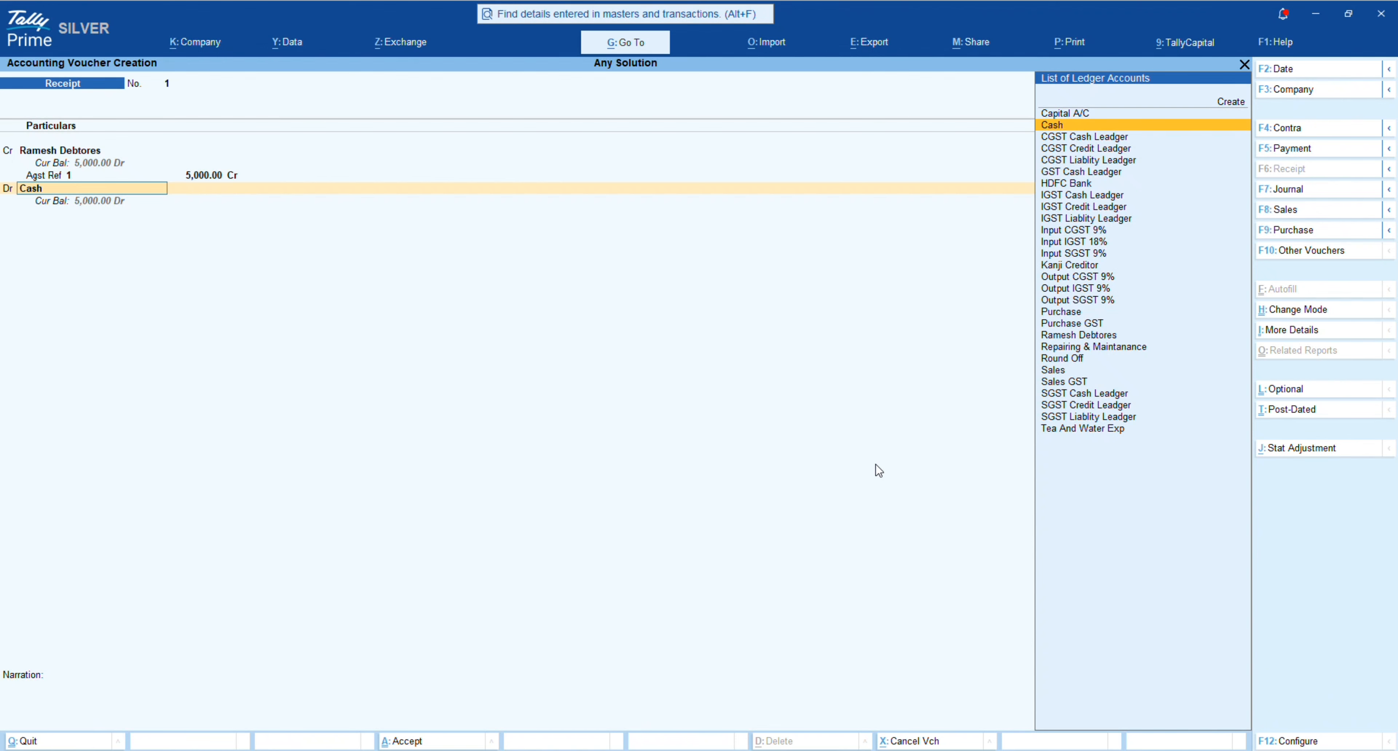
# Step: Look at the Cash ledger's master details and the blank ledger creation form, leaving both without saving
pyautogui.press('alt')
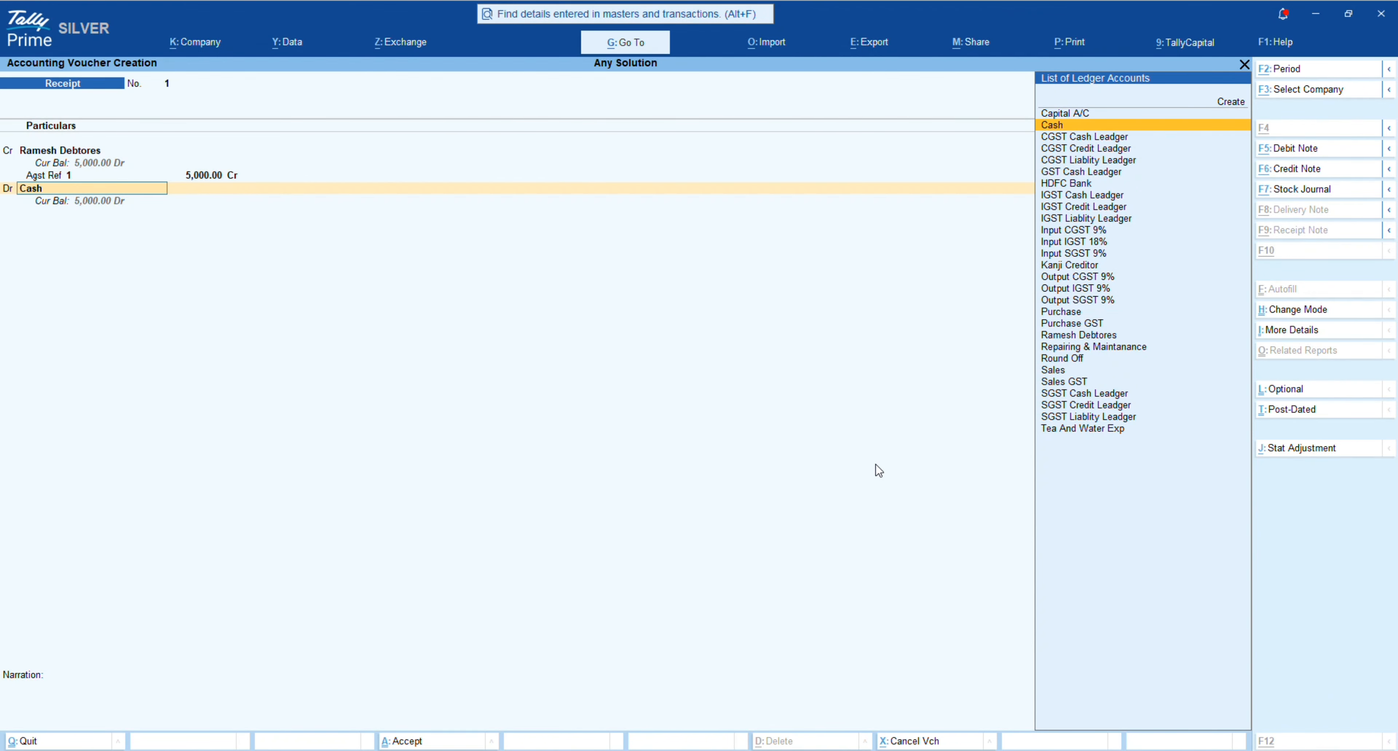
pyautogui.press('ctrl')
pyautogui.hotkey('ctrl', 'Return')
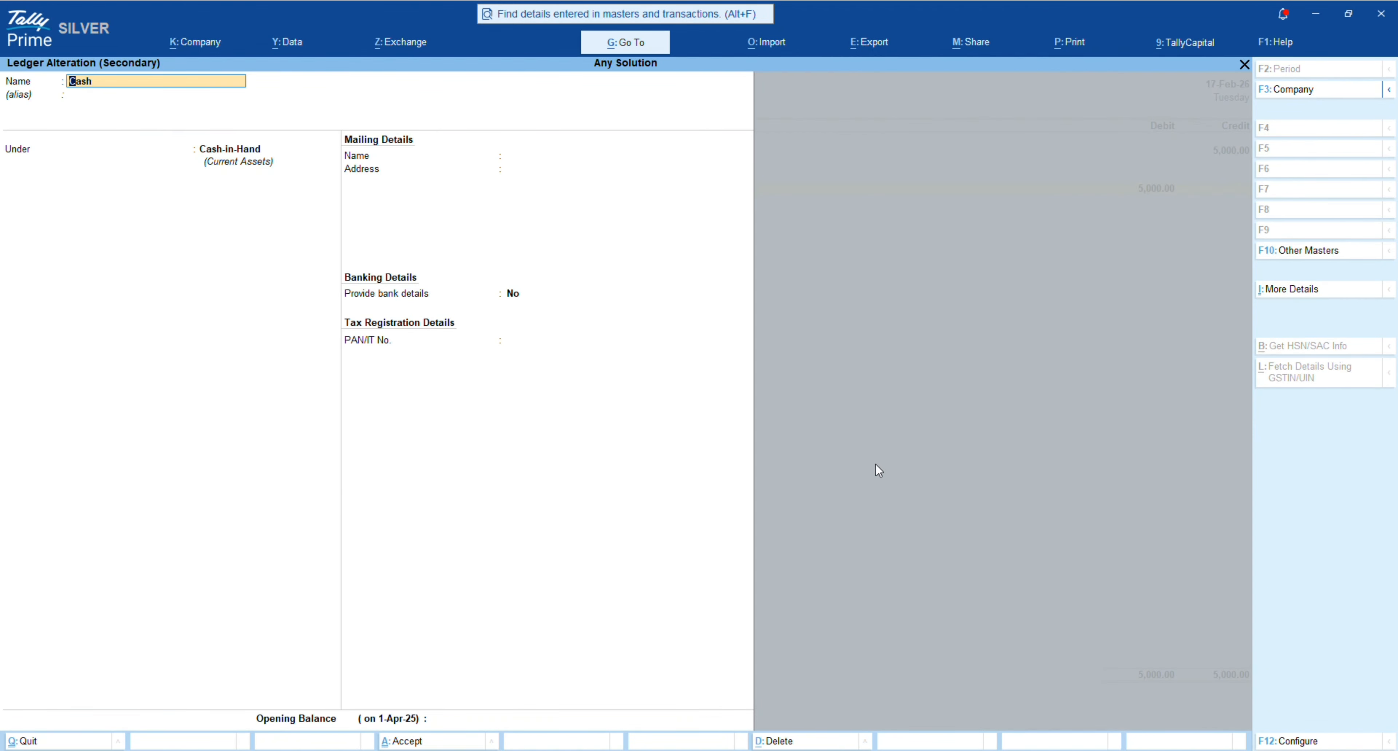
pyautogui.press('Escape')
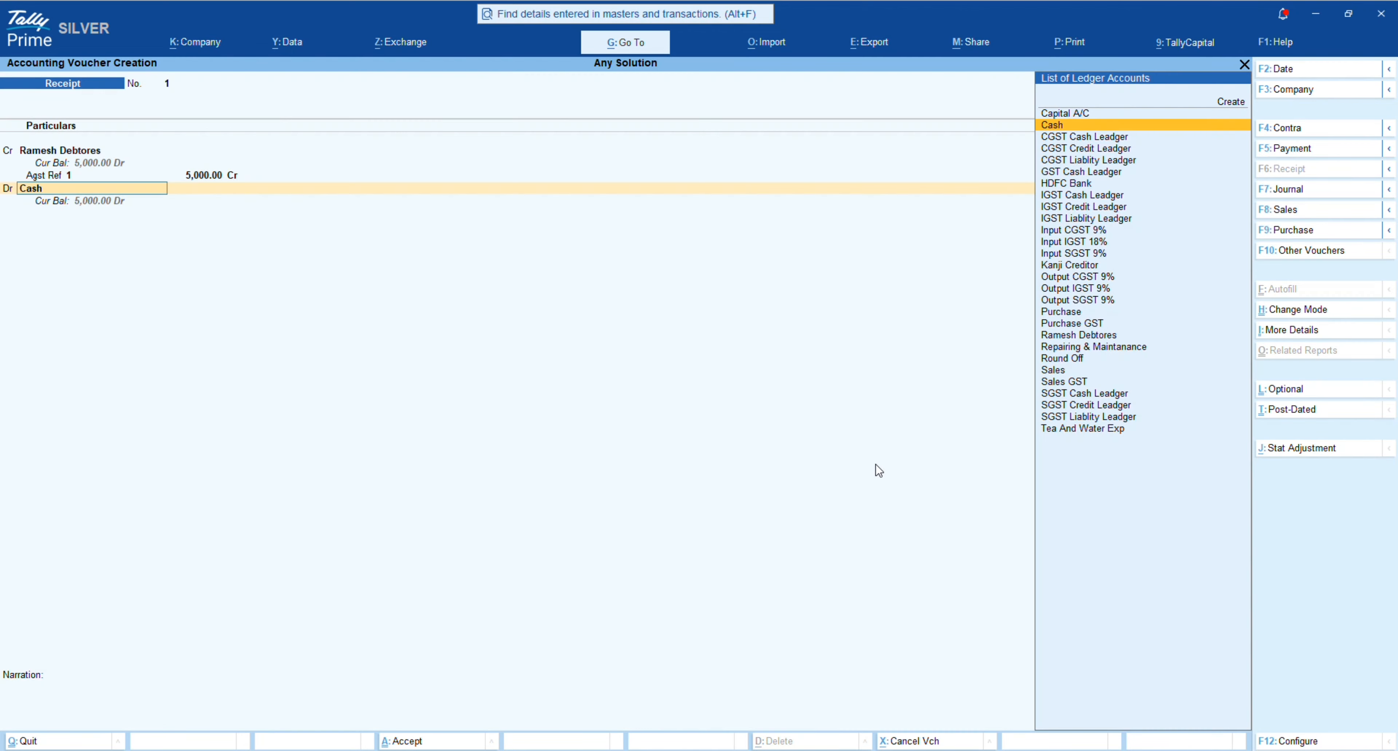
pyautogui.press('alt')
pyautogui.hotkey('alt', 'c')
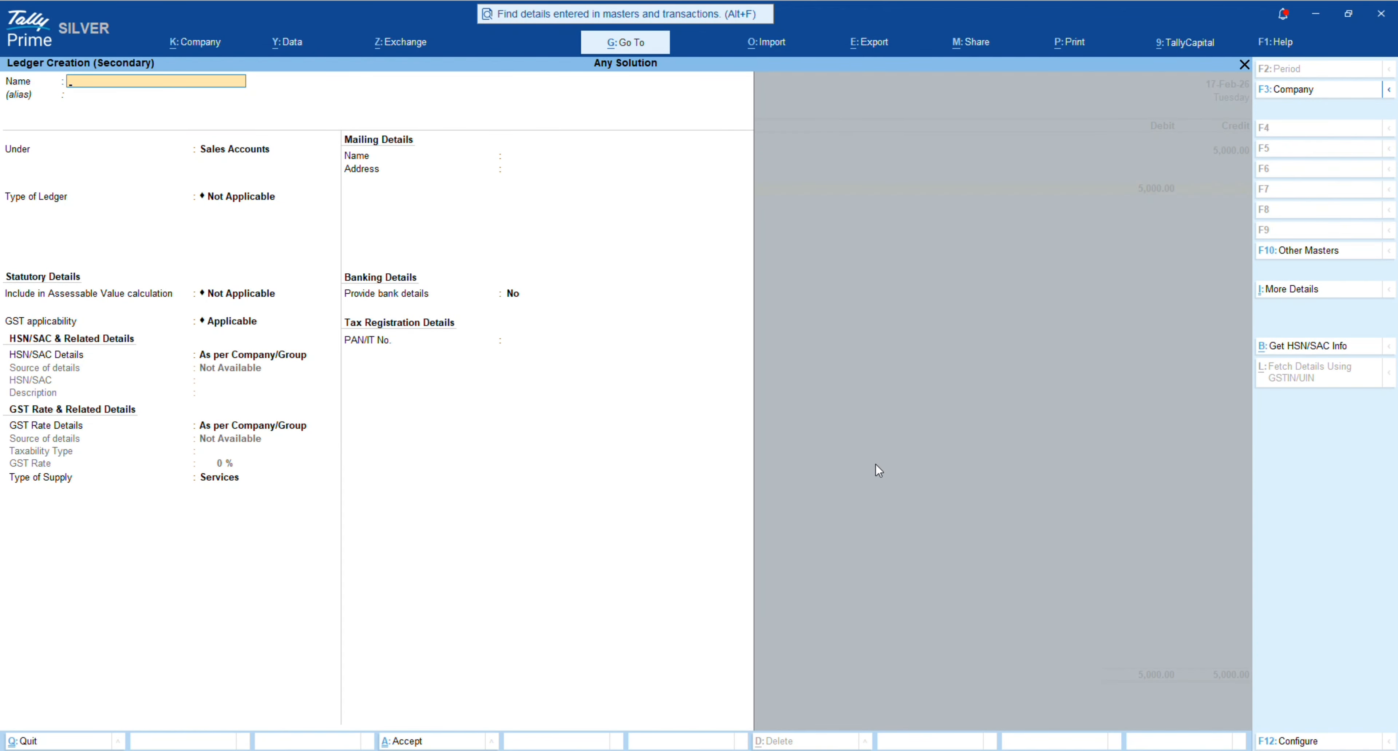
pyautogui.press('Escape')
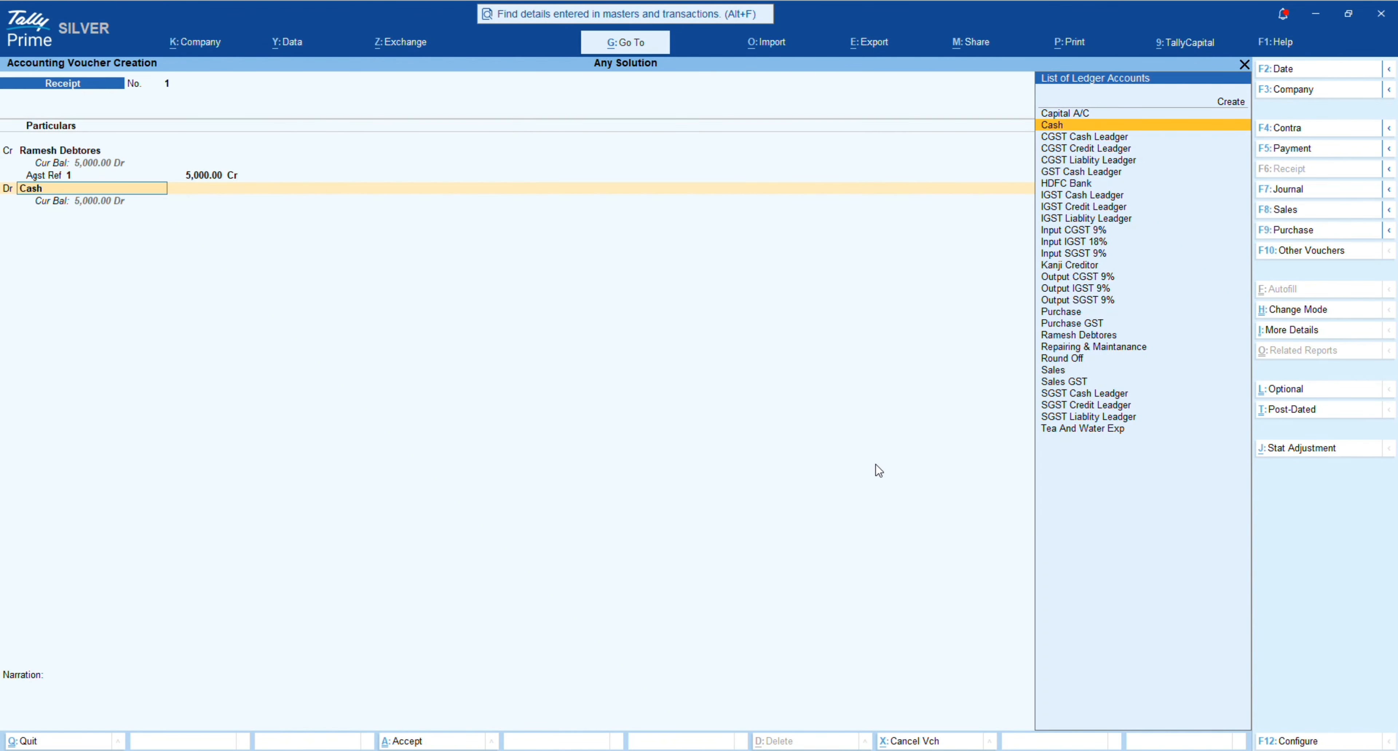
# Step: Set HDFC Bank as the receipt's debit ledger in place of Cash
pyautogui.write('Hd')
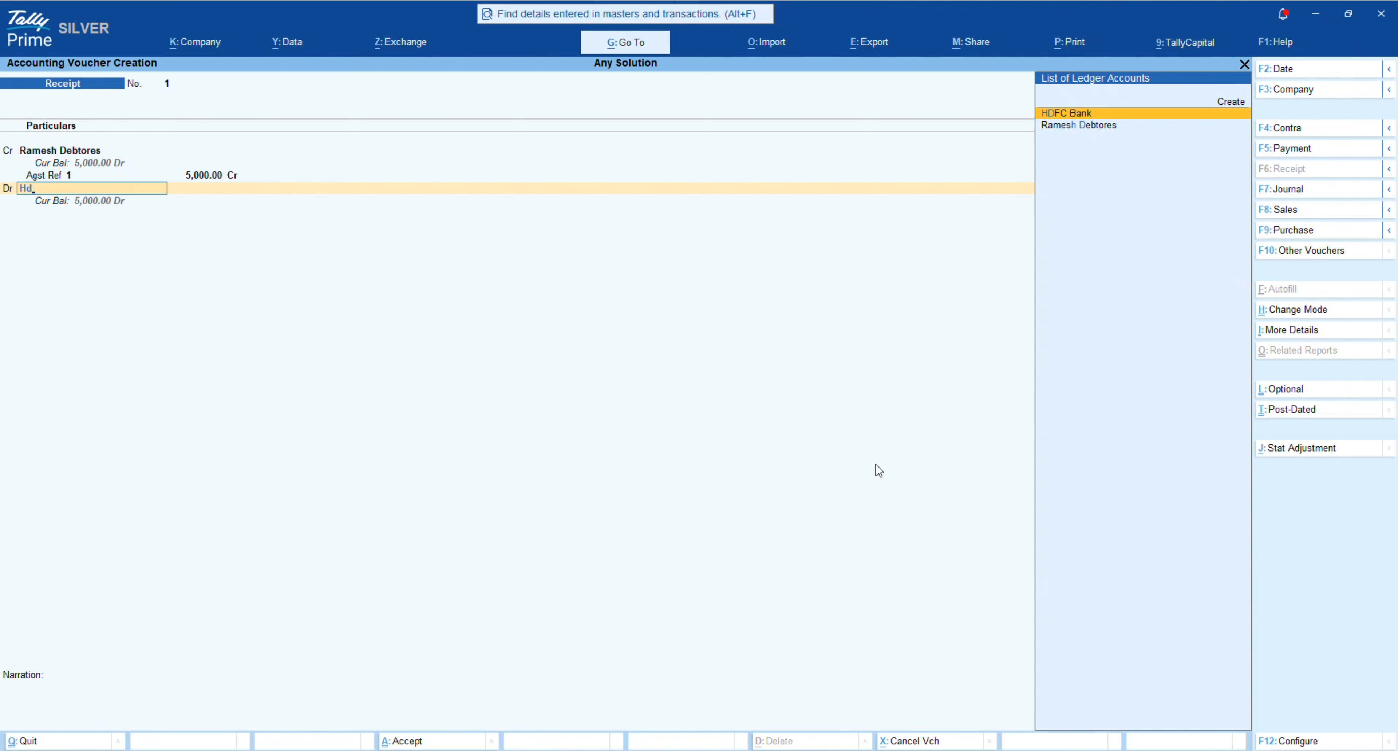
pyautogui.press('Return')
pyautogui.press('BackSpace')
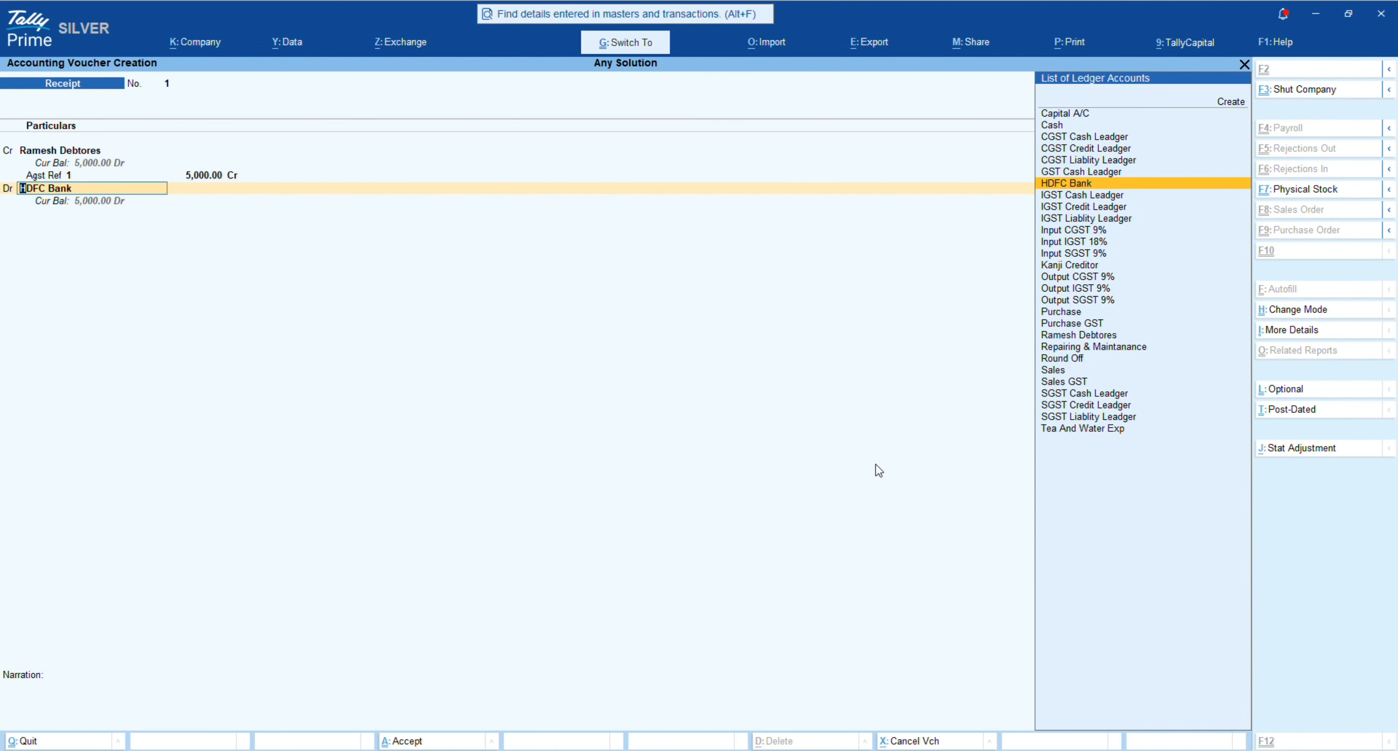
# Step: Review the HDFC Bank ledger's master details up to its account number, then accept it and return to the voucher
pyautogui.hotkey('ctrl', 'Return')
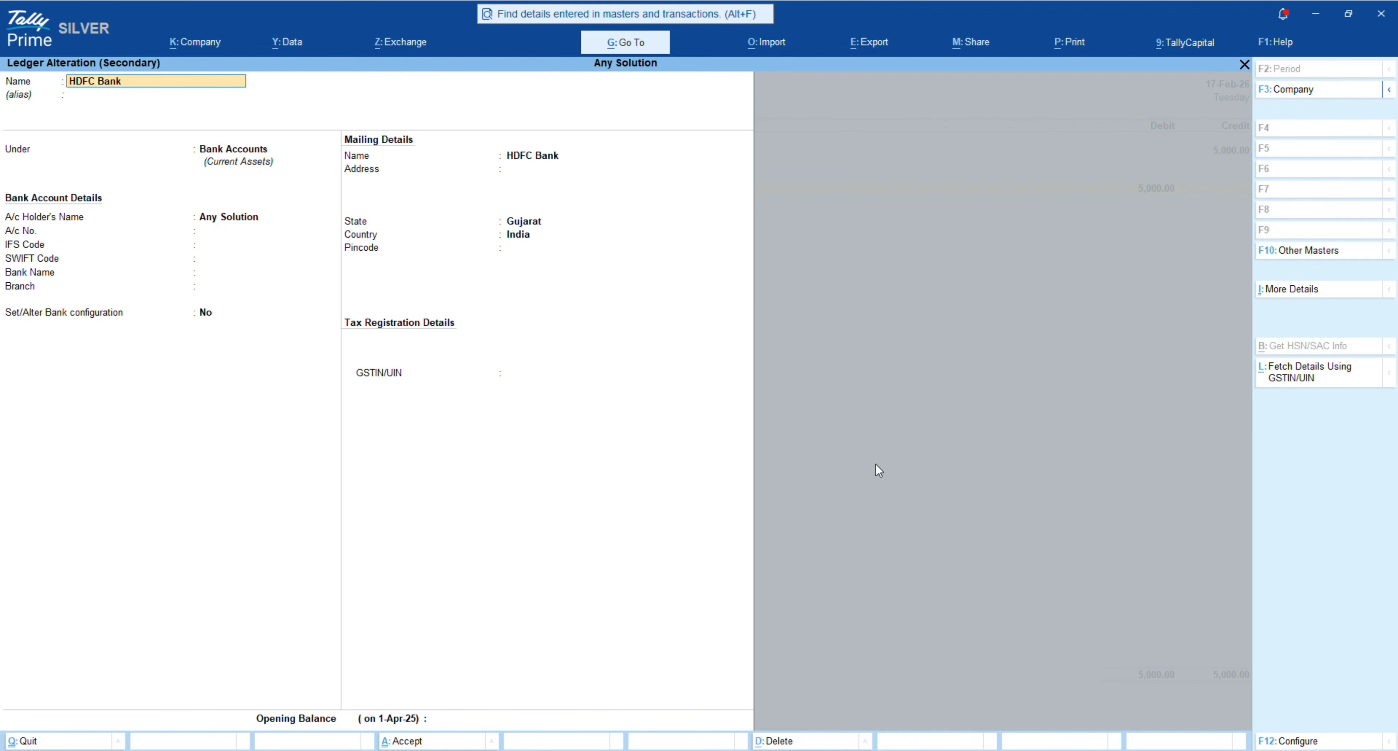
pyautogui.press('Return')
pyautogui.press('Return')
pyautogui.press('Return')
pyautogui.press('Return')
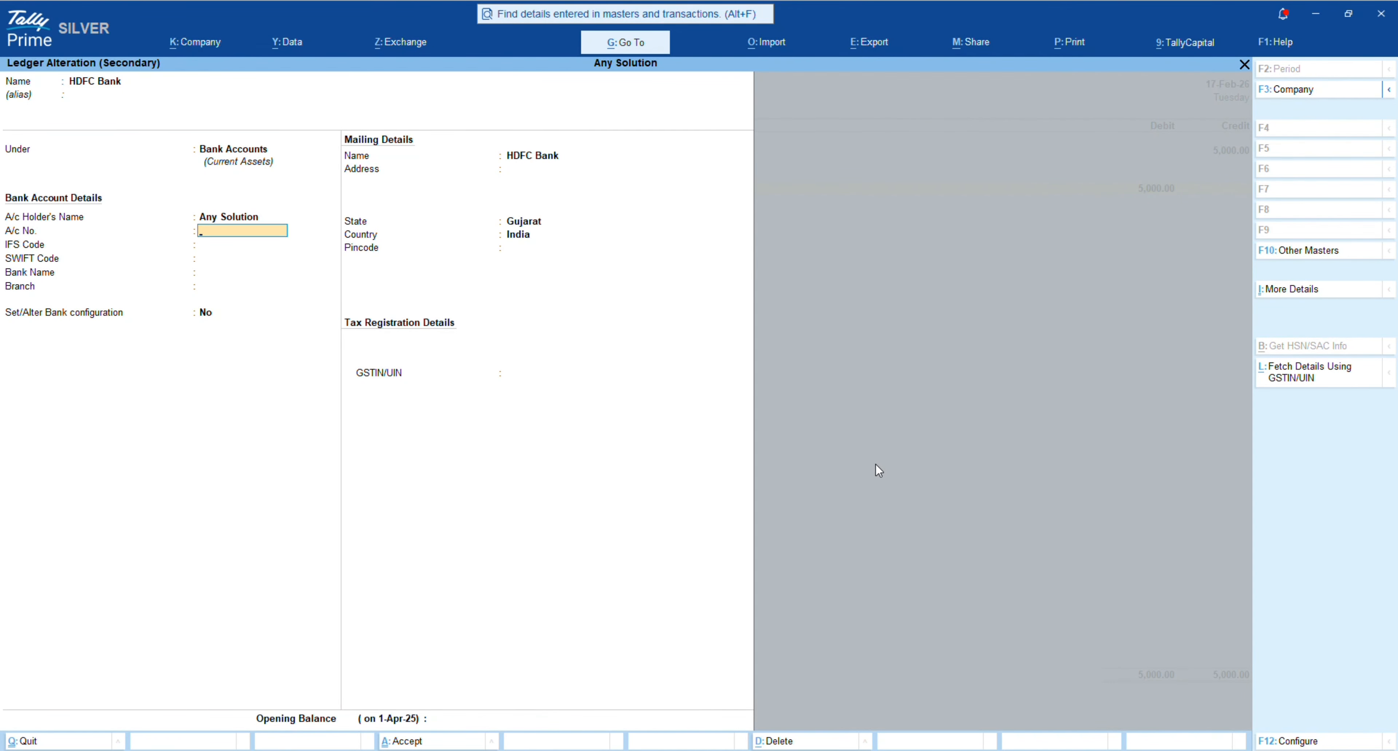
pyautogui.hotkey('ctrl', 'a')
pyautogui.press('Return')
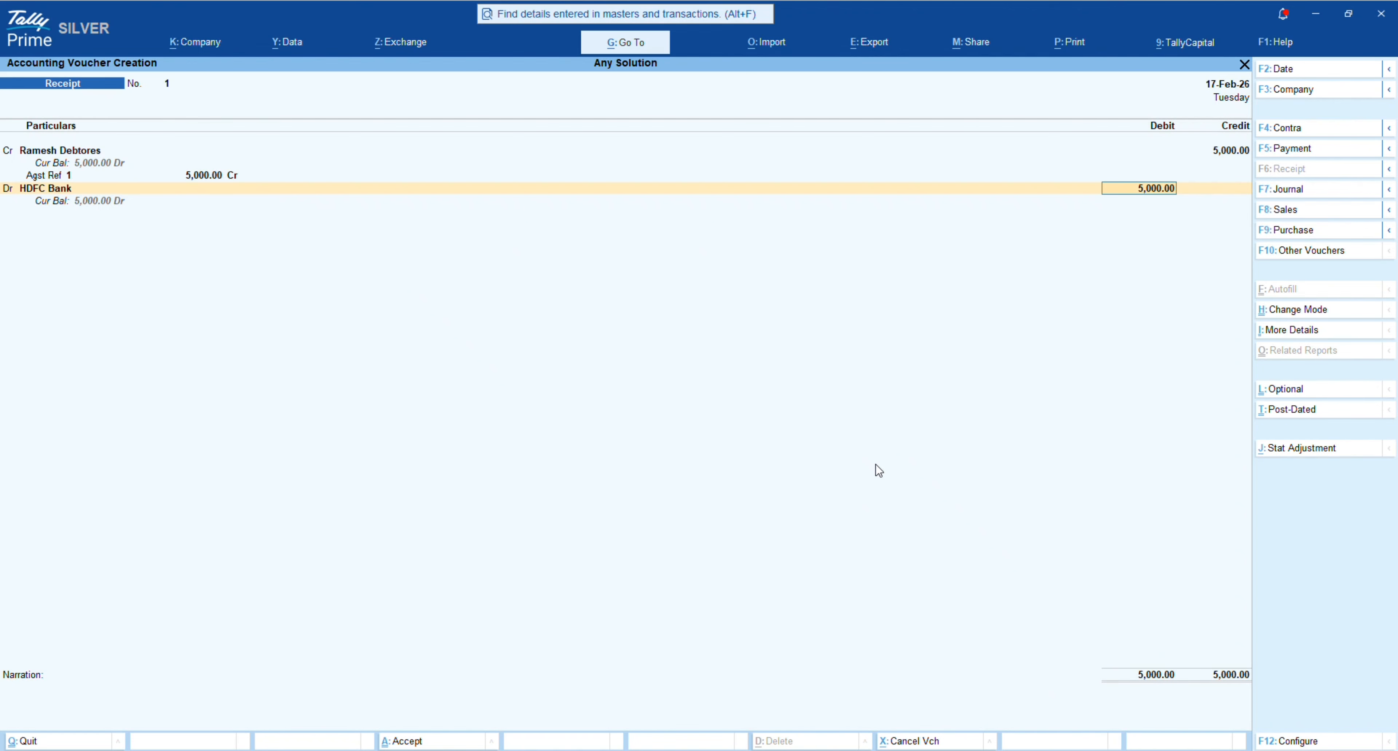
# Step: Accept the 5,000 Cheque/DD bank allocation dated 17-Feb-26 for HDFC Bank and save the receipt voucher
pyautogui.press('Return')
pyautogui.press('Return')
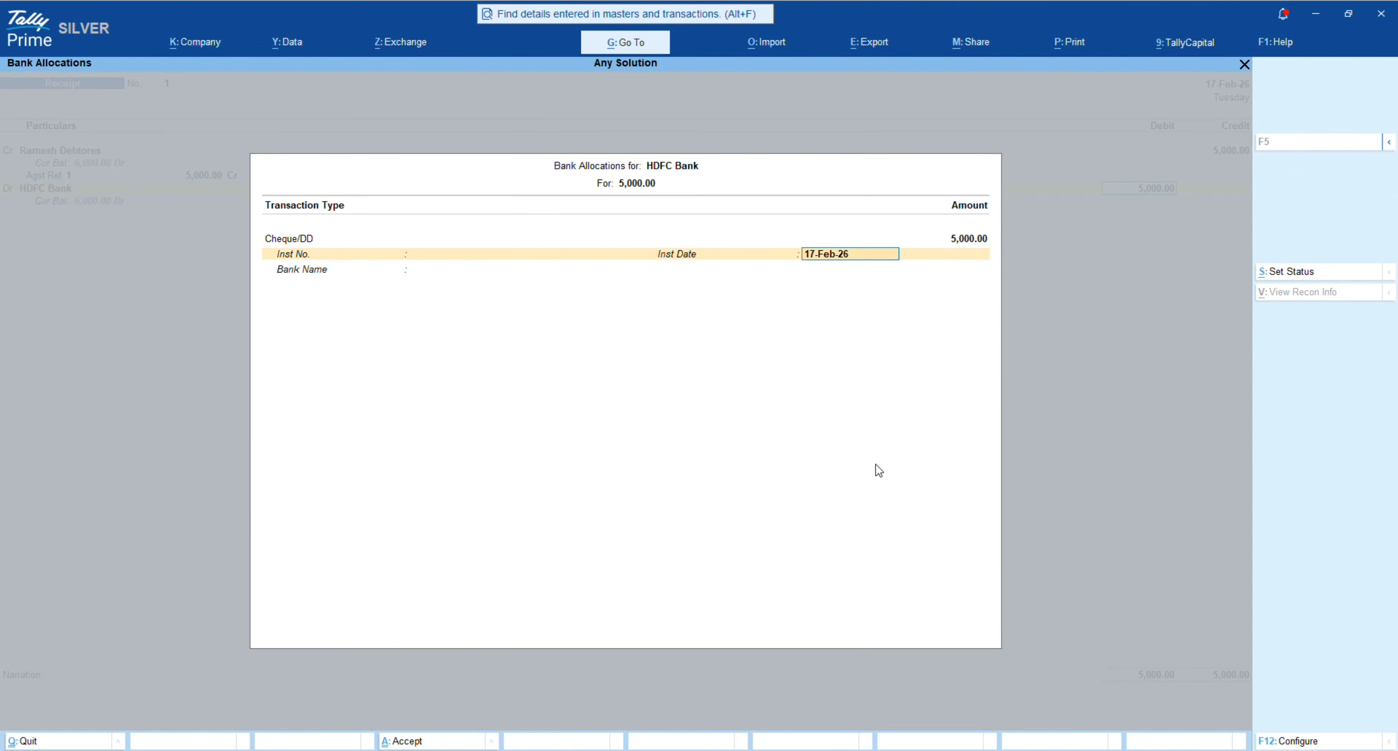
pyautogui.press('Return')
pyautogui.press('Return')
pyautogui.press('Return')
pyautogui.press('Return')
# Step: Start a Payment voucher and debit the creditor's ledger with 3,000
pyautogui.press('F5')
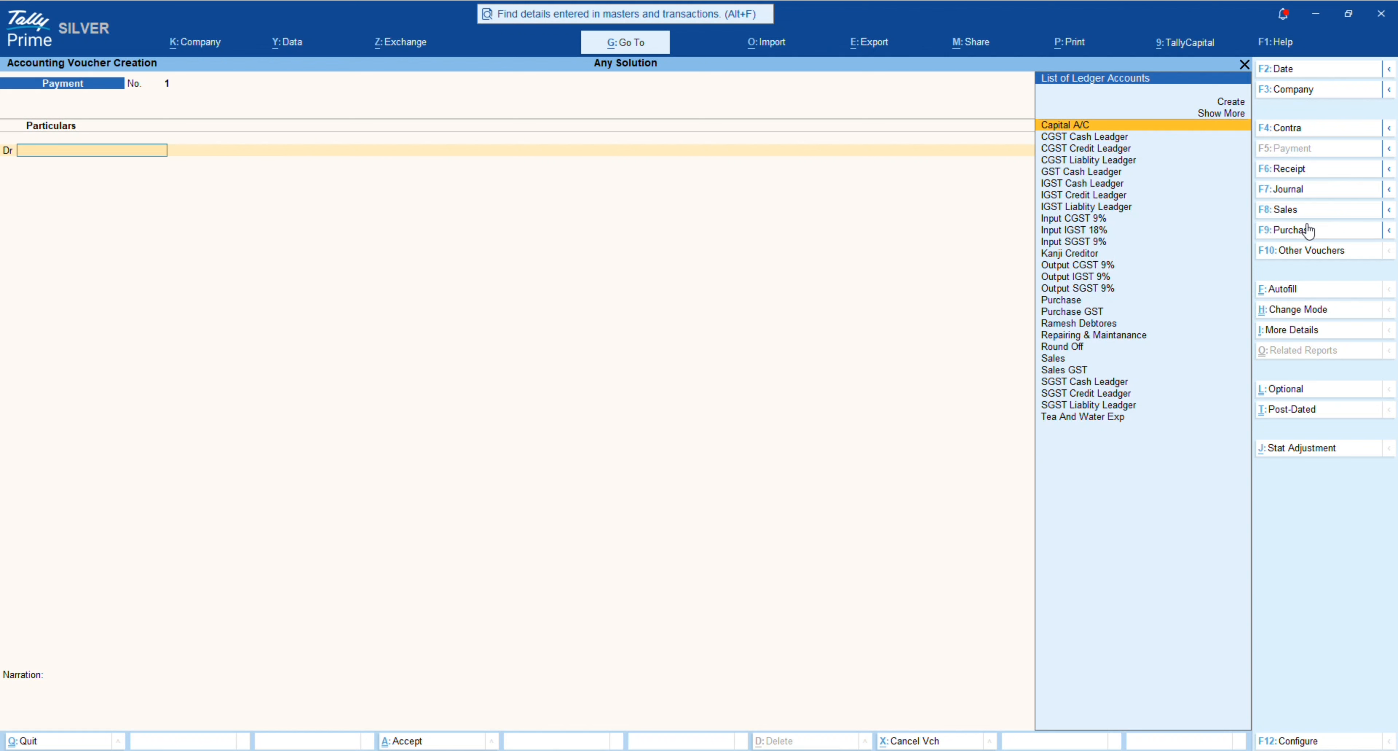
pyautogui.press('Down')
pyautogui.press('Down')
pyautogui.press('Down')
pyautogui.press('Down')
pyautogui.press('Down')
pyautogui.press('Down')
pyautogui.press('Down')
pyautogui.press('Down')
pyautogui.press('Down')
pyautogui.press('Down')
pyautogui.press('Down')
pyautogui.press('Down')
pyautogui.press('Down')
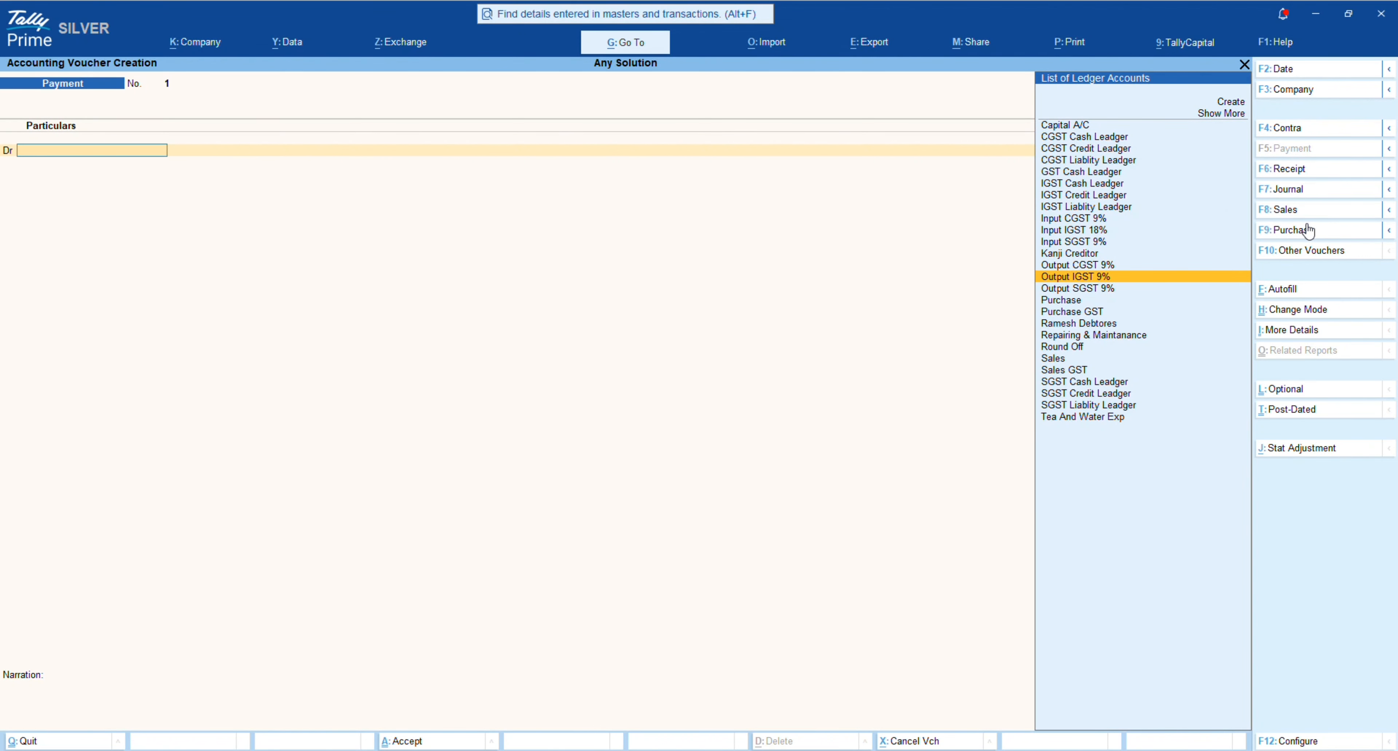
pyautogui.press('Down')
pyautogui.press('Down')
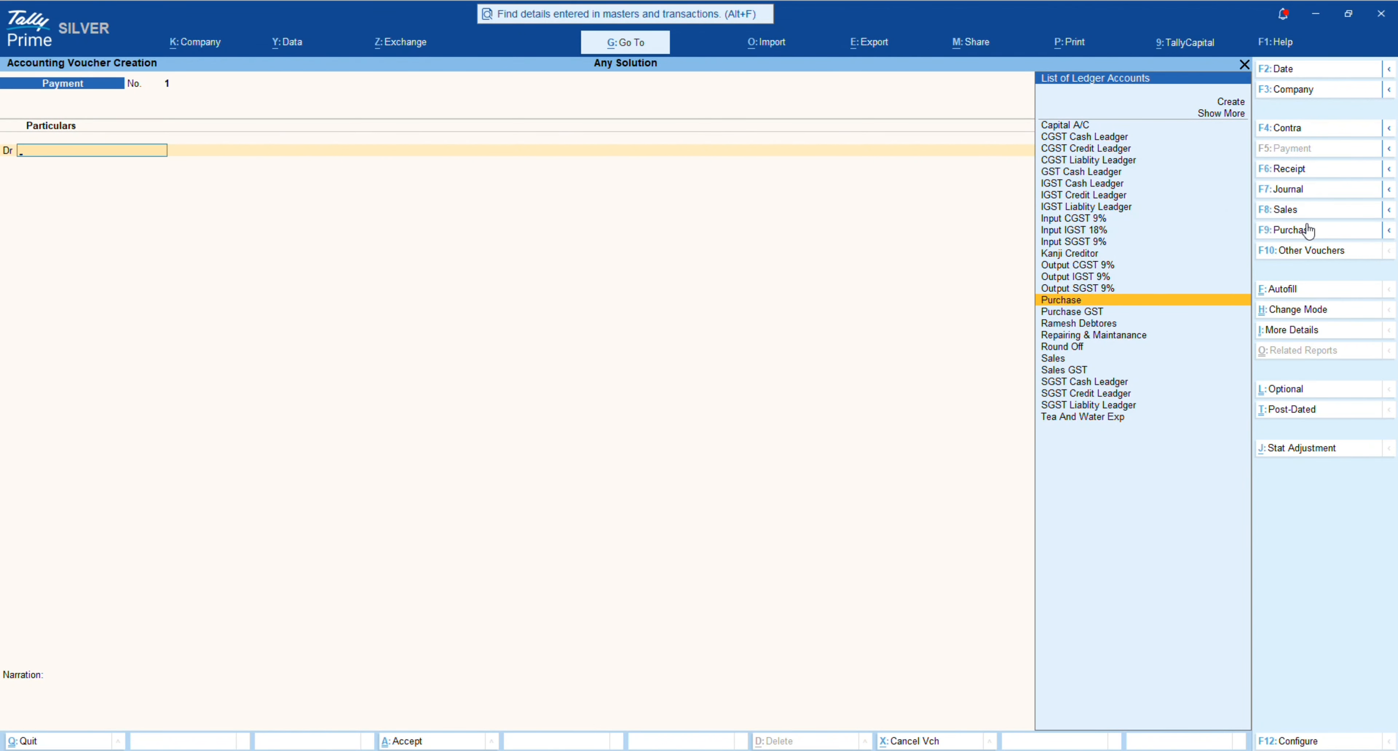
pyautogui.press('Up')
pyautogui.press('Up')
pyautogui.press('Up')
pyautogui.press('Up')
pyautogui.press('Up')
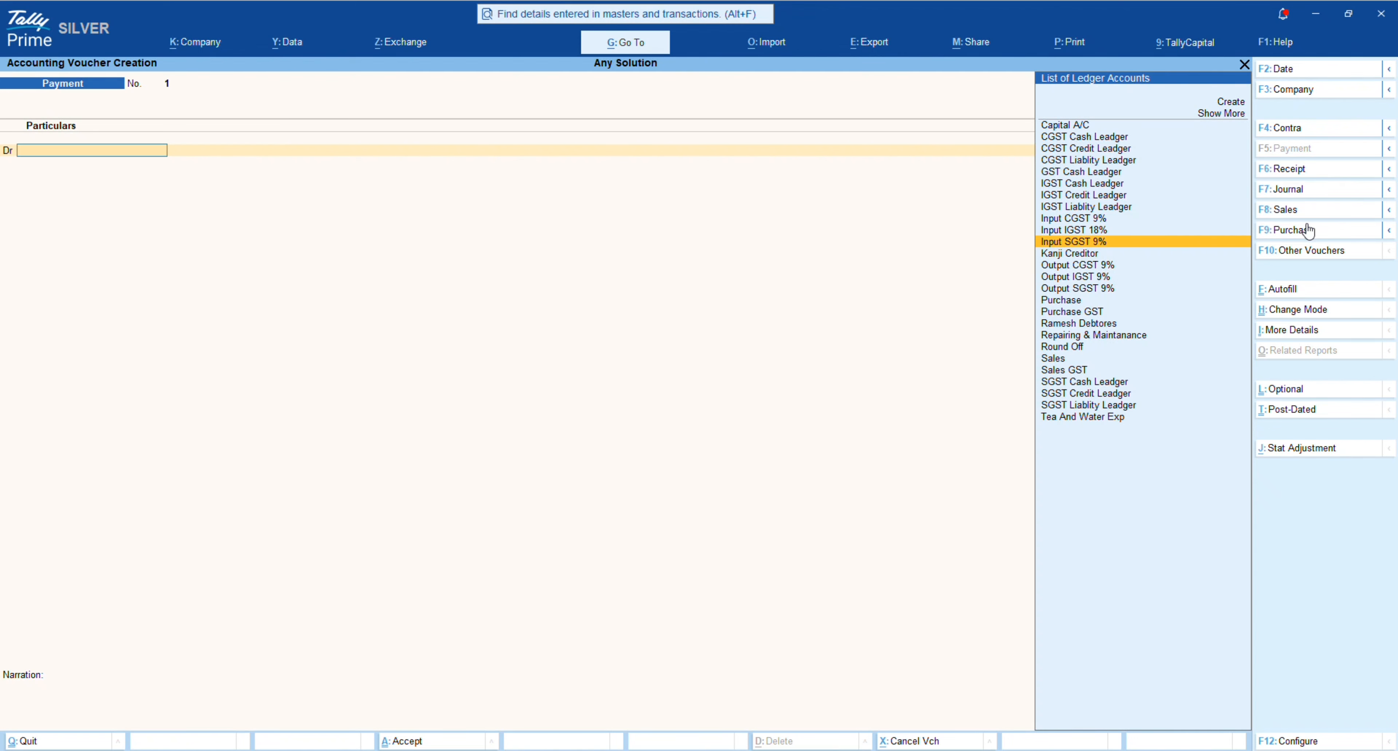
pyautogui.press('Down')
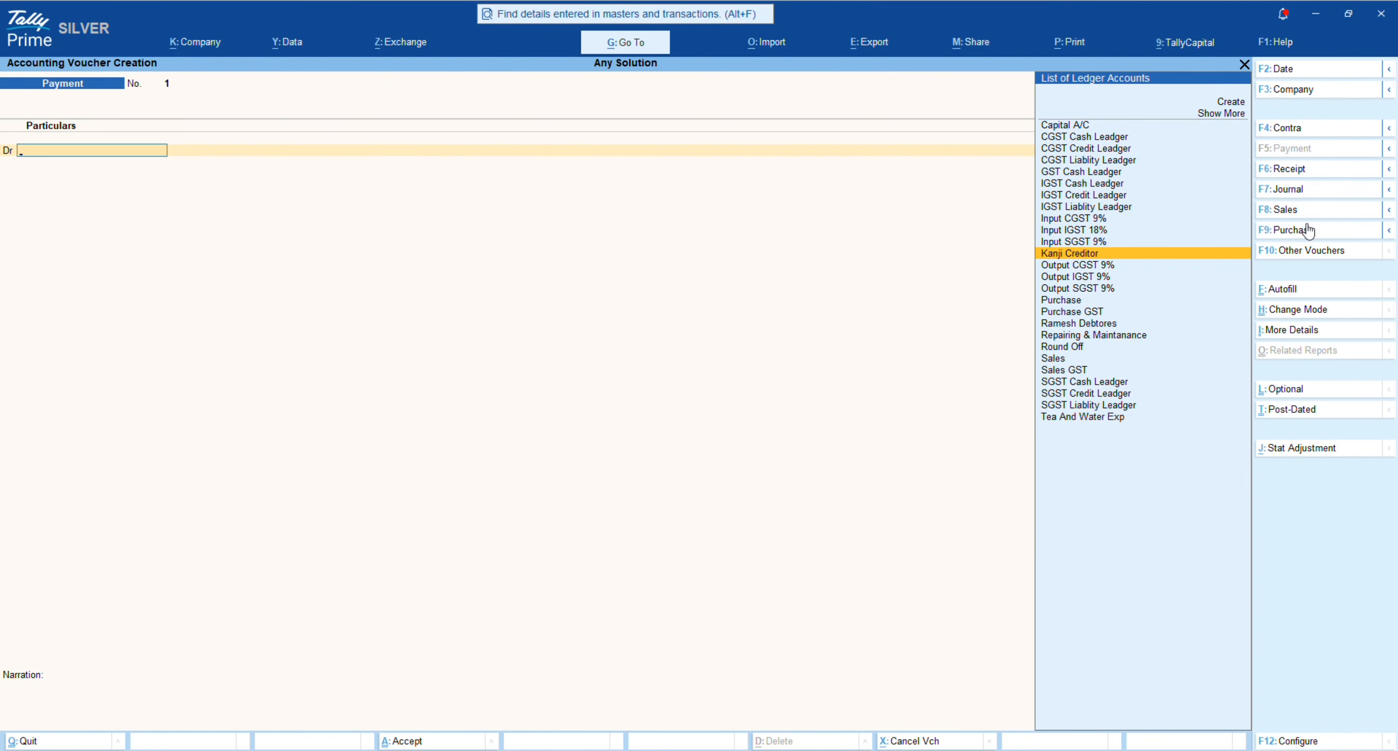
pyautogui.press('Return')
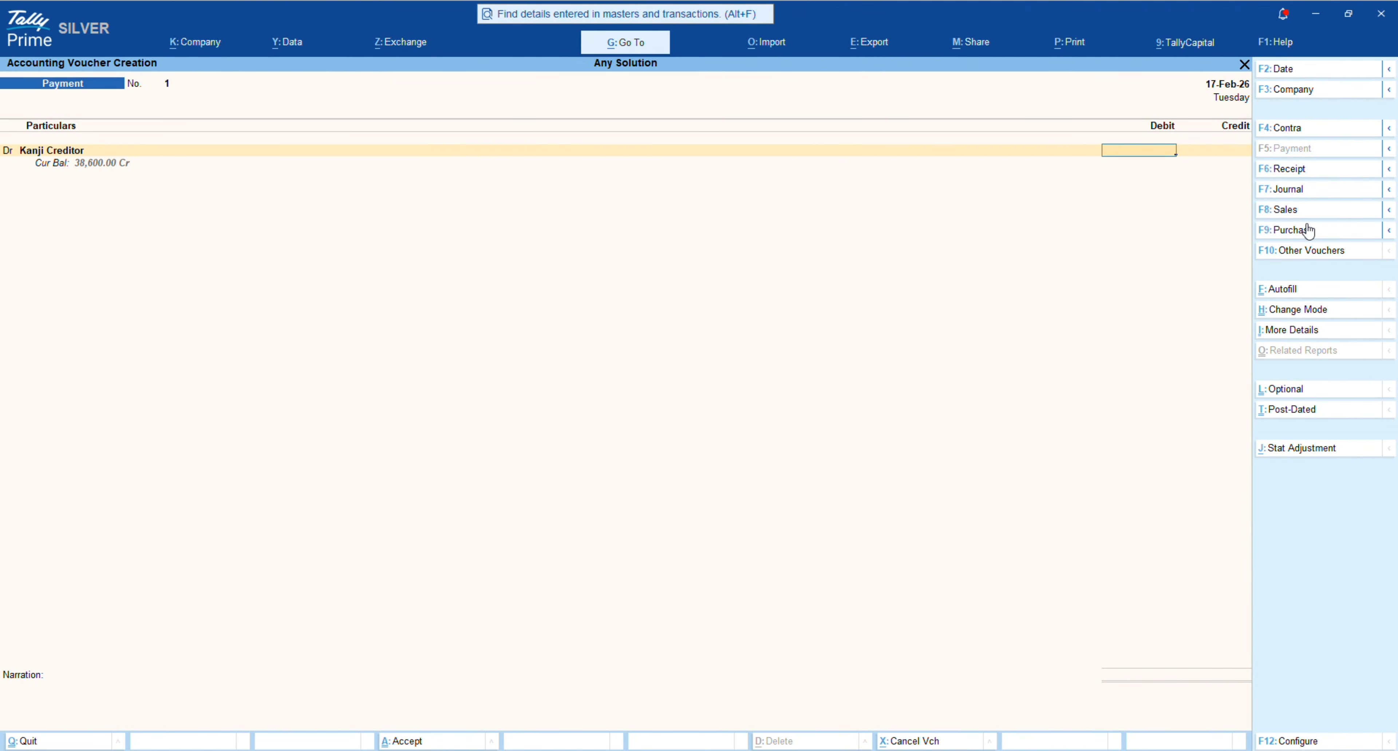
pyautogui.write('3000')
pyautogui.press('Return')
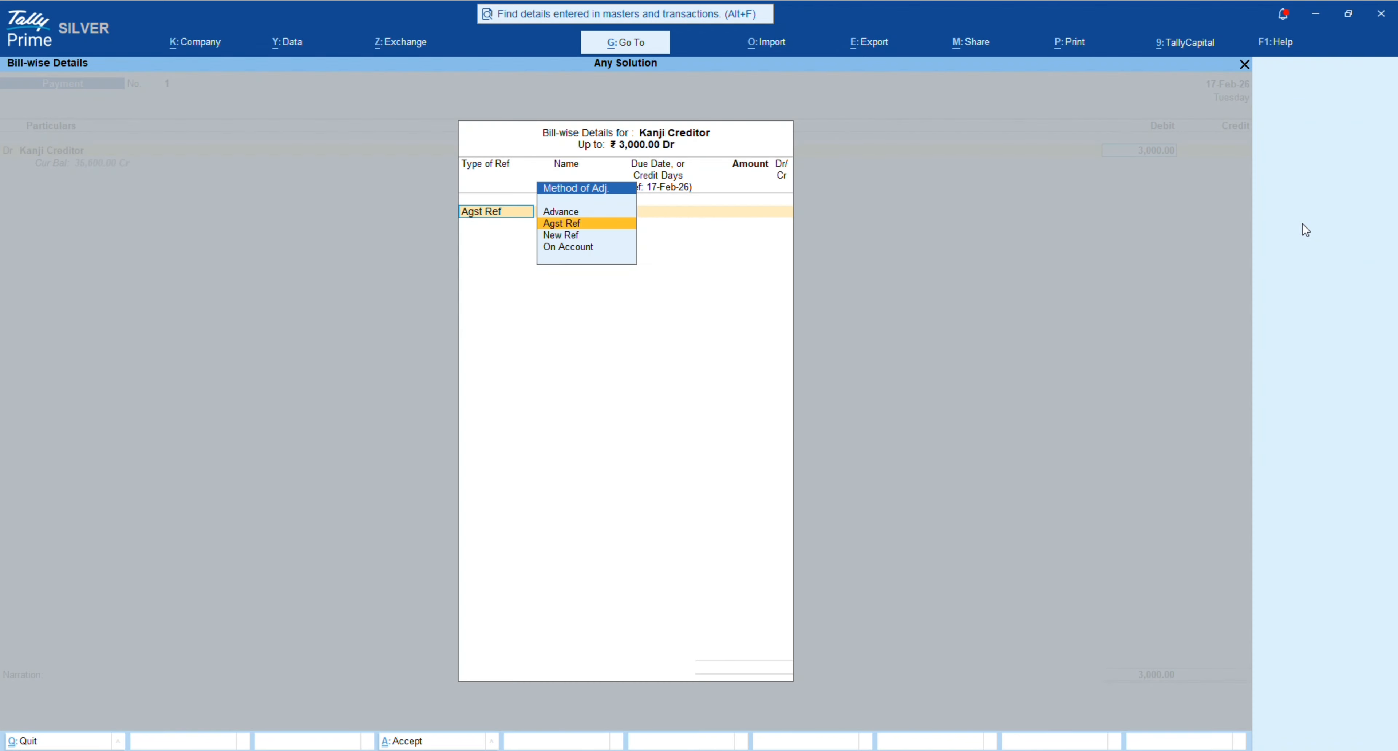
# Step: Allocate the 3,000 payment to the creditor's first pending bill using the Agst Ref method
pyautogui.press('Return')
pyautogui.press('Return')
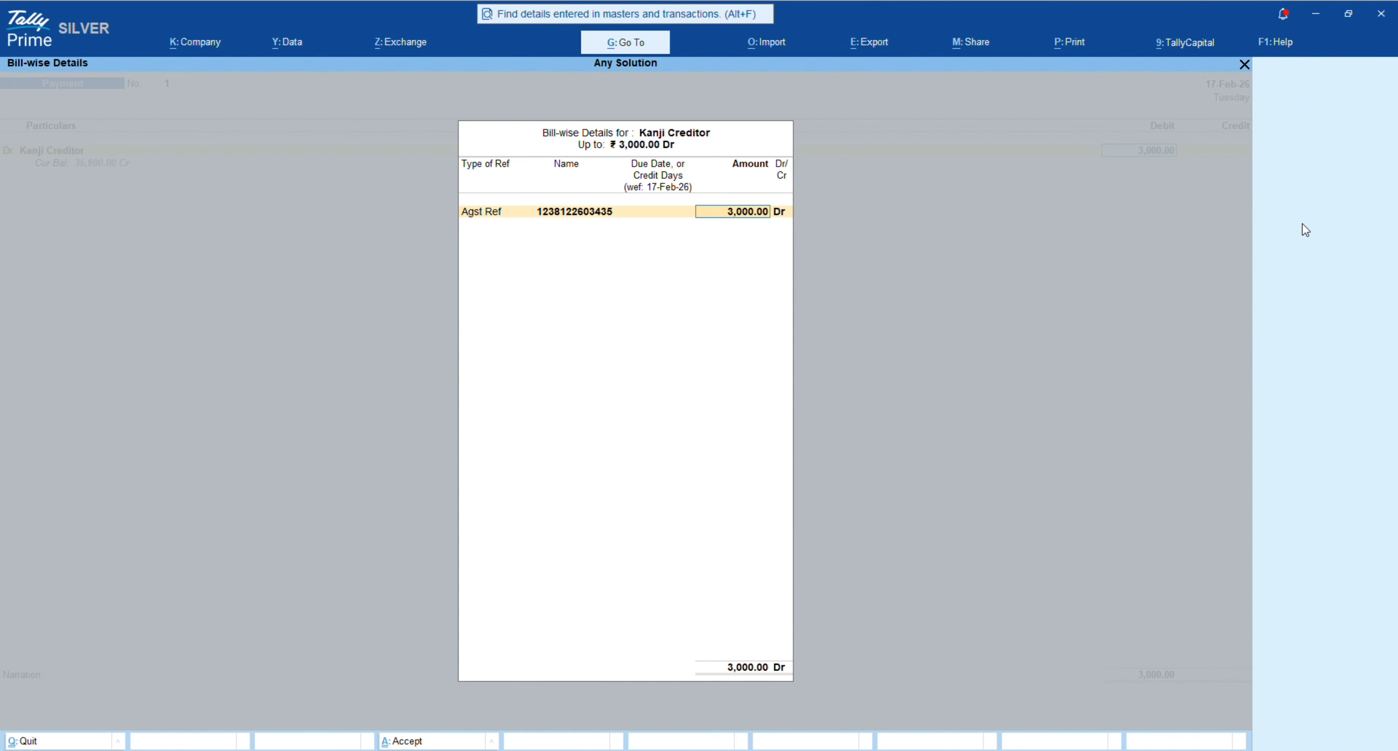
pyautogui.press('Return')
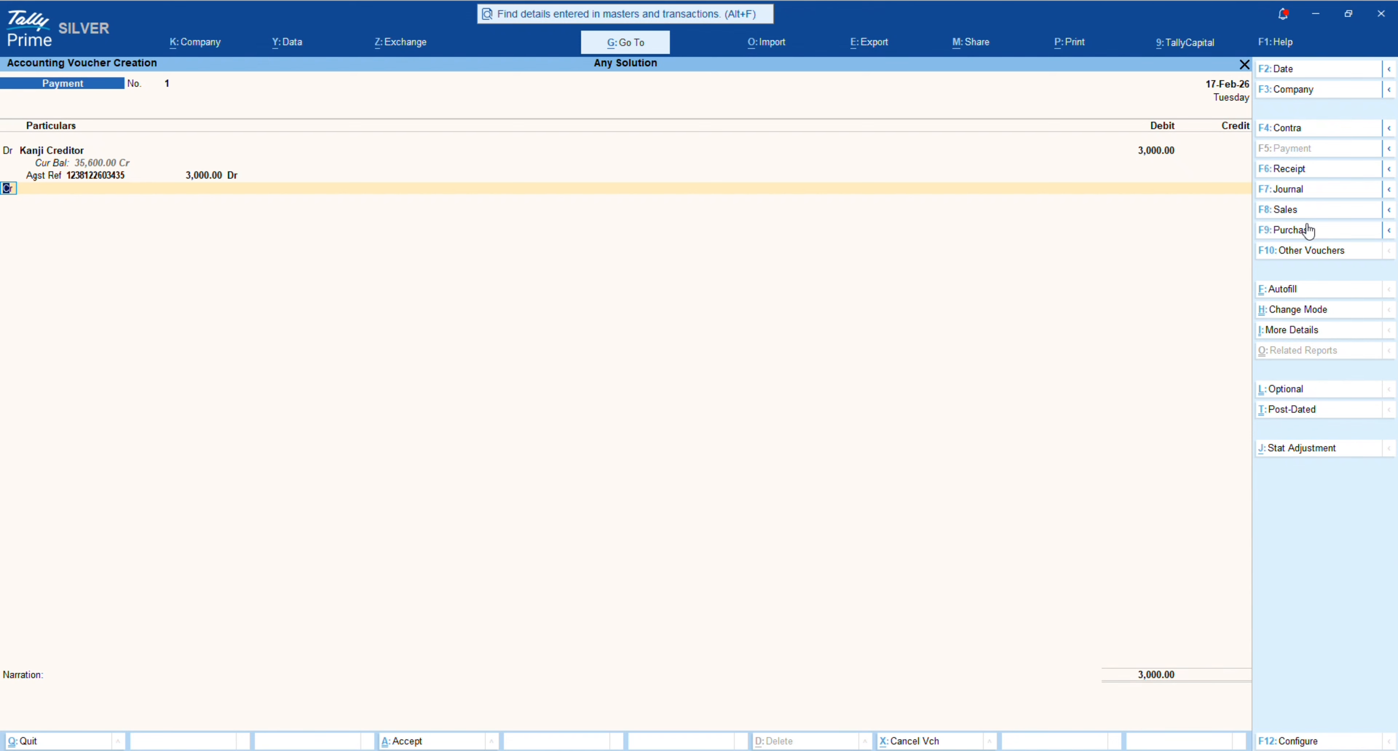
# Step: Change the adjustment method of the creditor's 3,000 payment to On Account
pyautogui.press('BackSpace')
pyautogui.press('BackSpace')
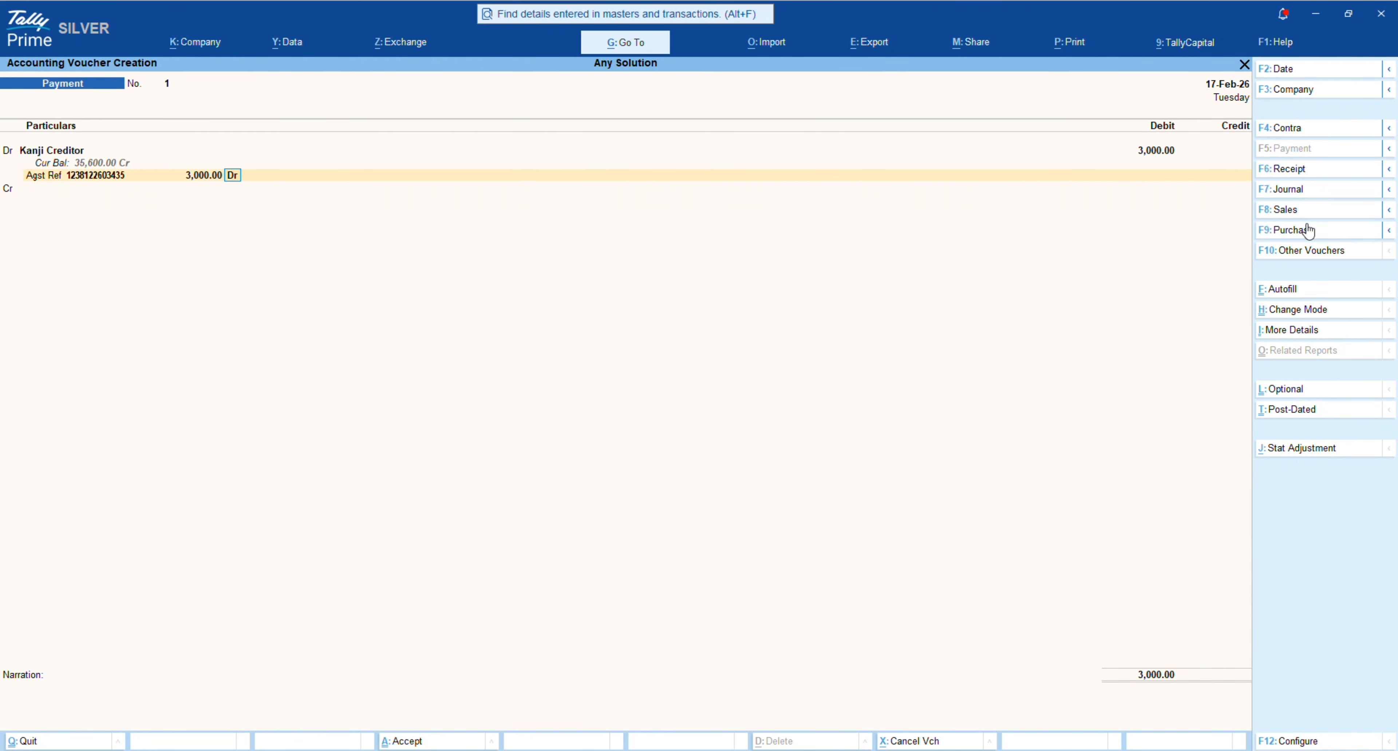
pyautogui.press('BackSpace')
pyautogui.press('Down')
pyautogui.press('Down')
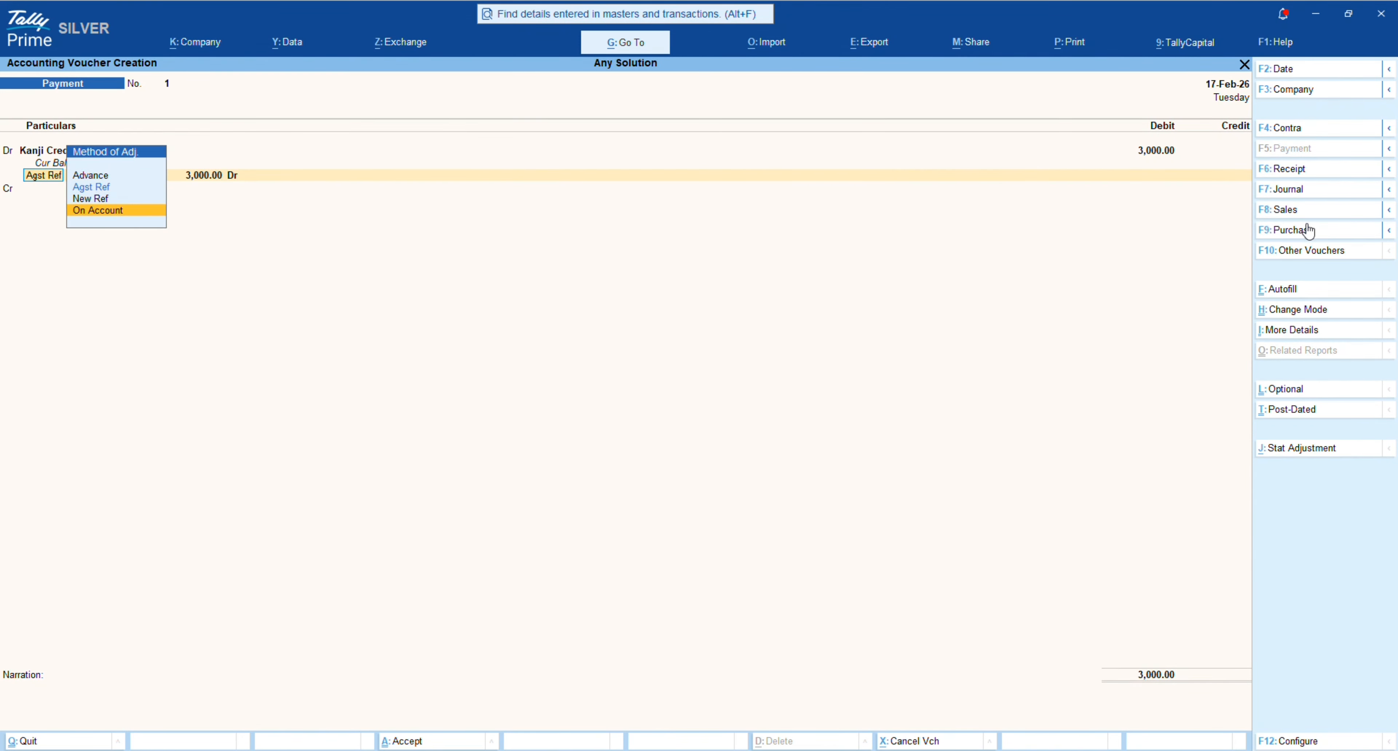
pyautogui.press('Return')
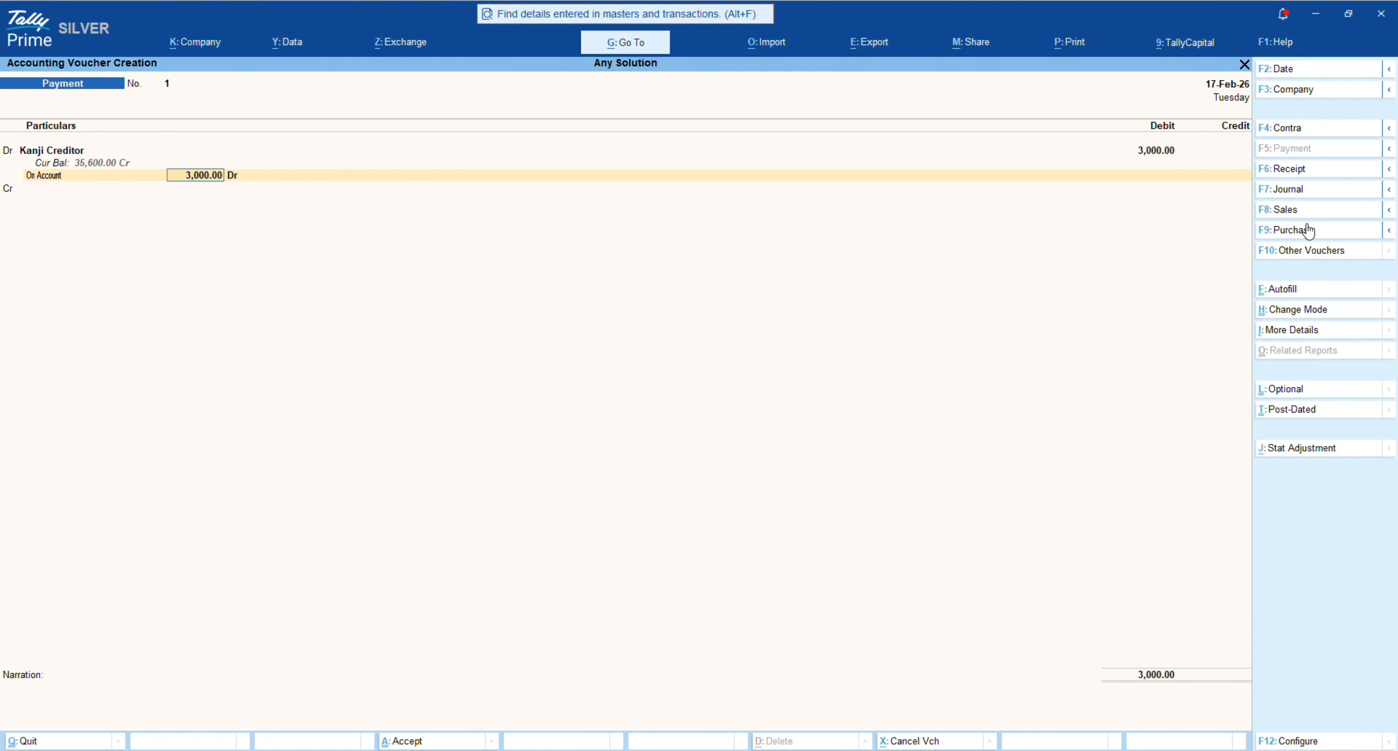
# Step: Keep the On Account adjustment and credit HDFC Bank with 3,000 in the payment voucher
pyautogui.press('Return')
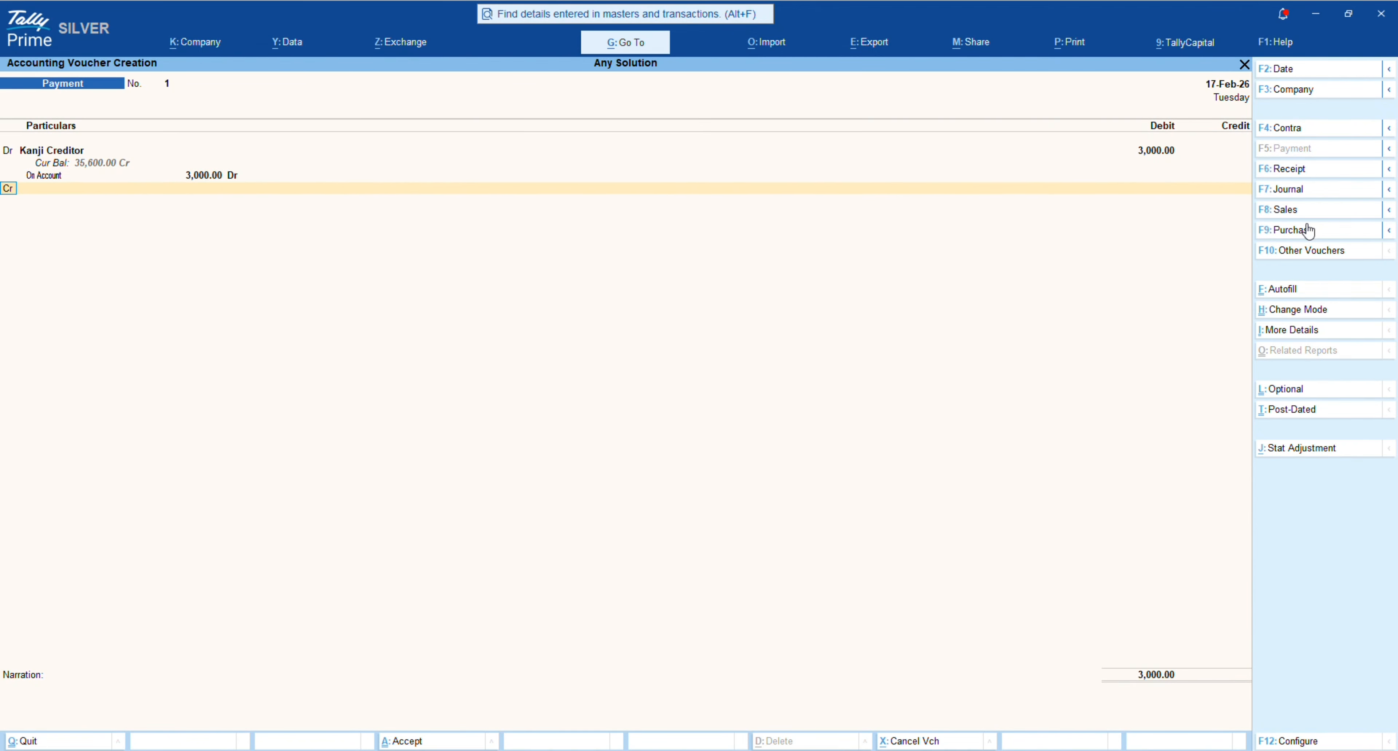
pyautogui.press('Return')
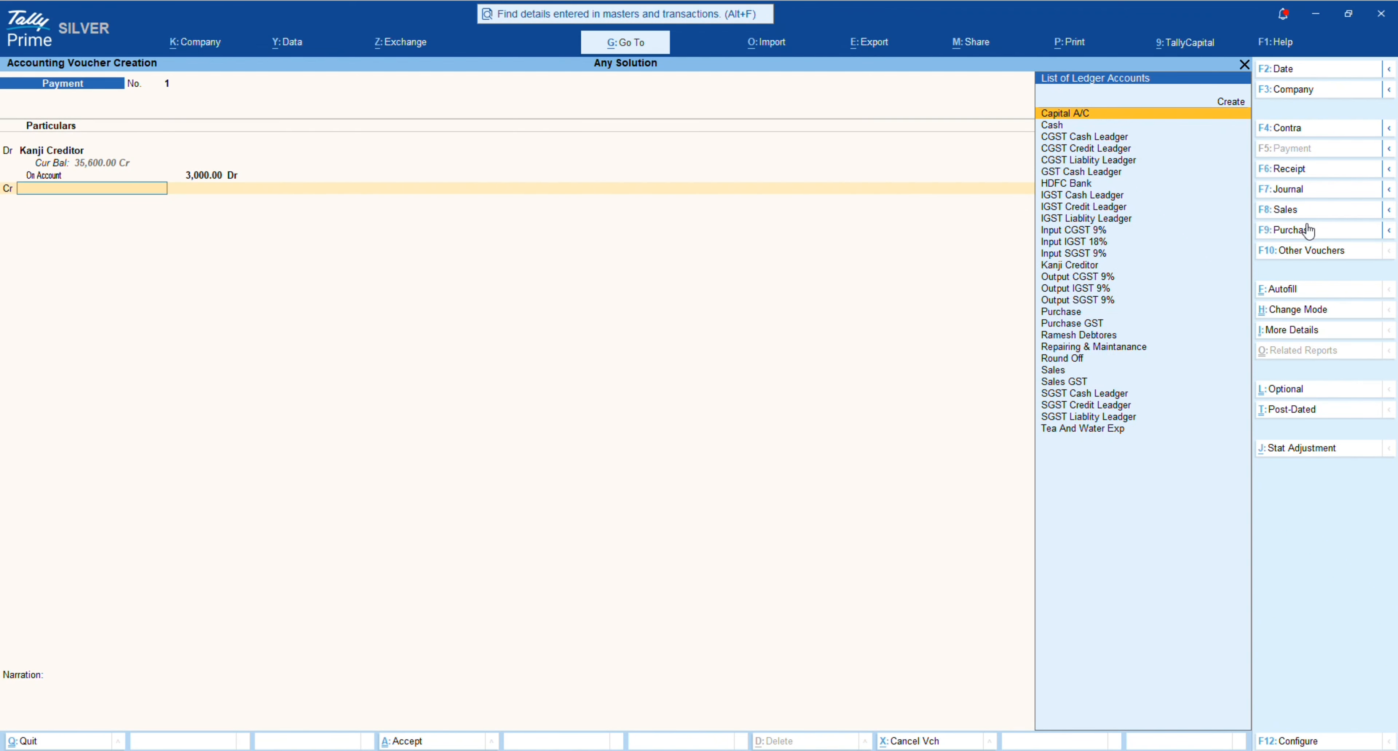
pyautogui.press('Down')
pyautogui.press('Up')
pyautogui.press('Down')
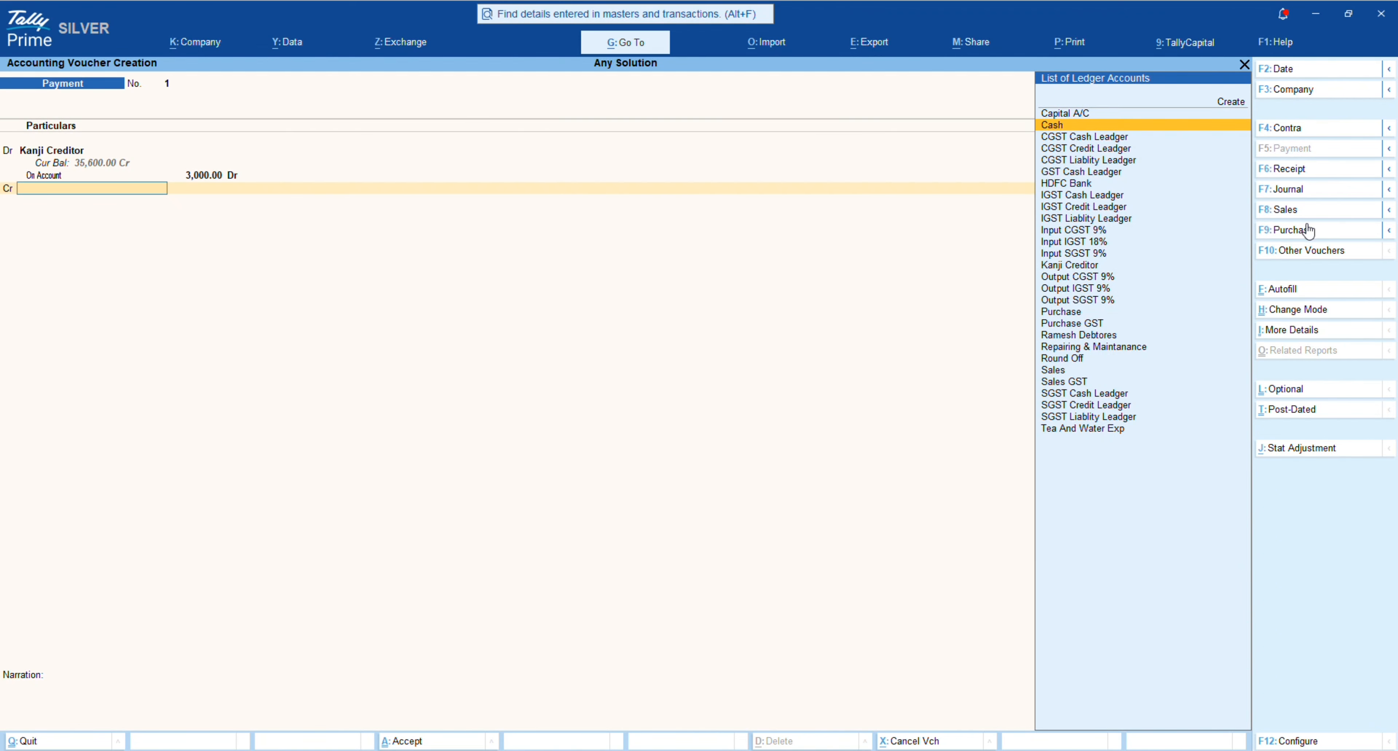
pyautogui.press('Down')
pyautogui.press('Down')
pyautogui.press('Down')
pyautogui.press('Down')
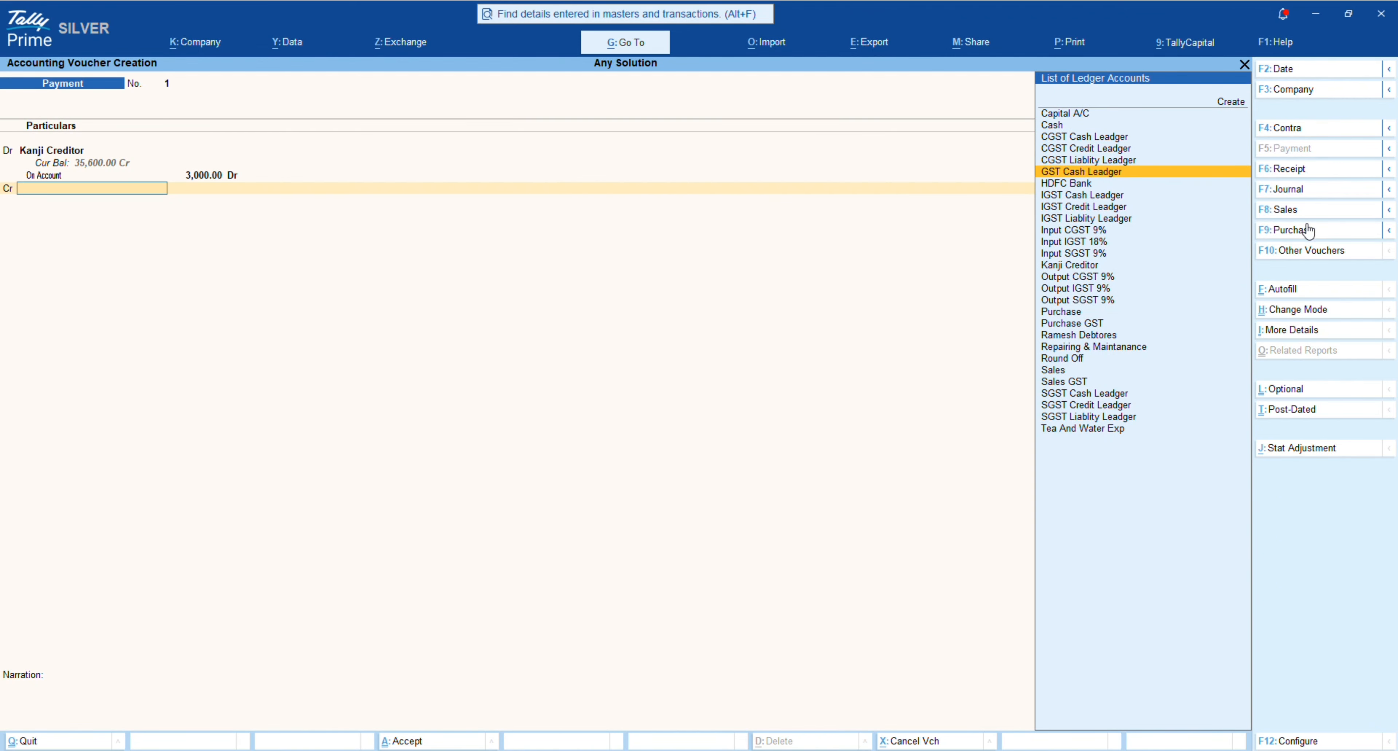
pyautogui.press('Down')
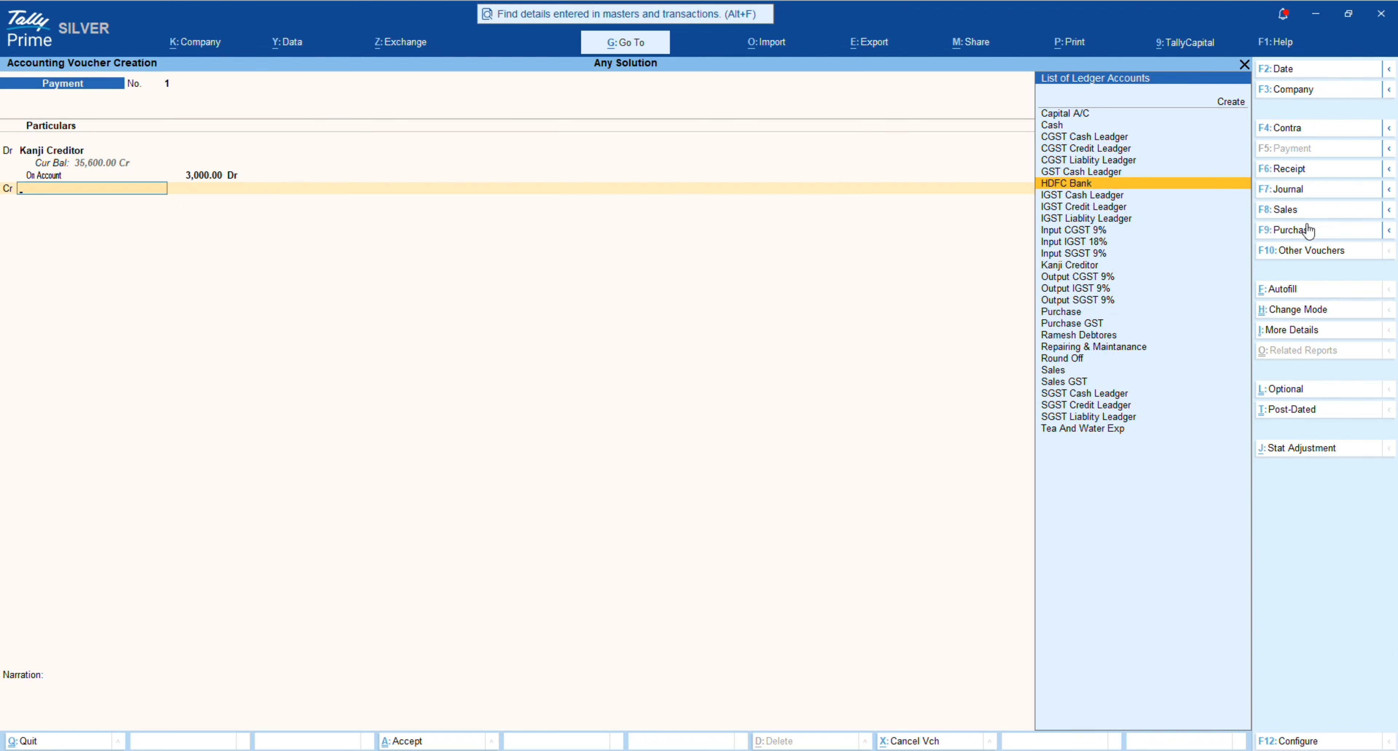
pyautogui.press('Return')
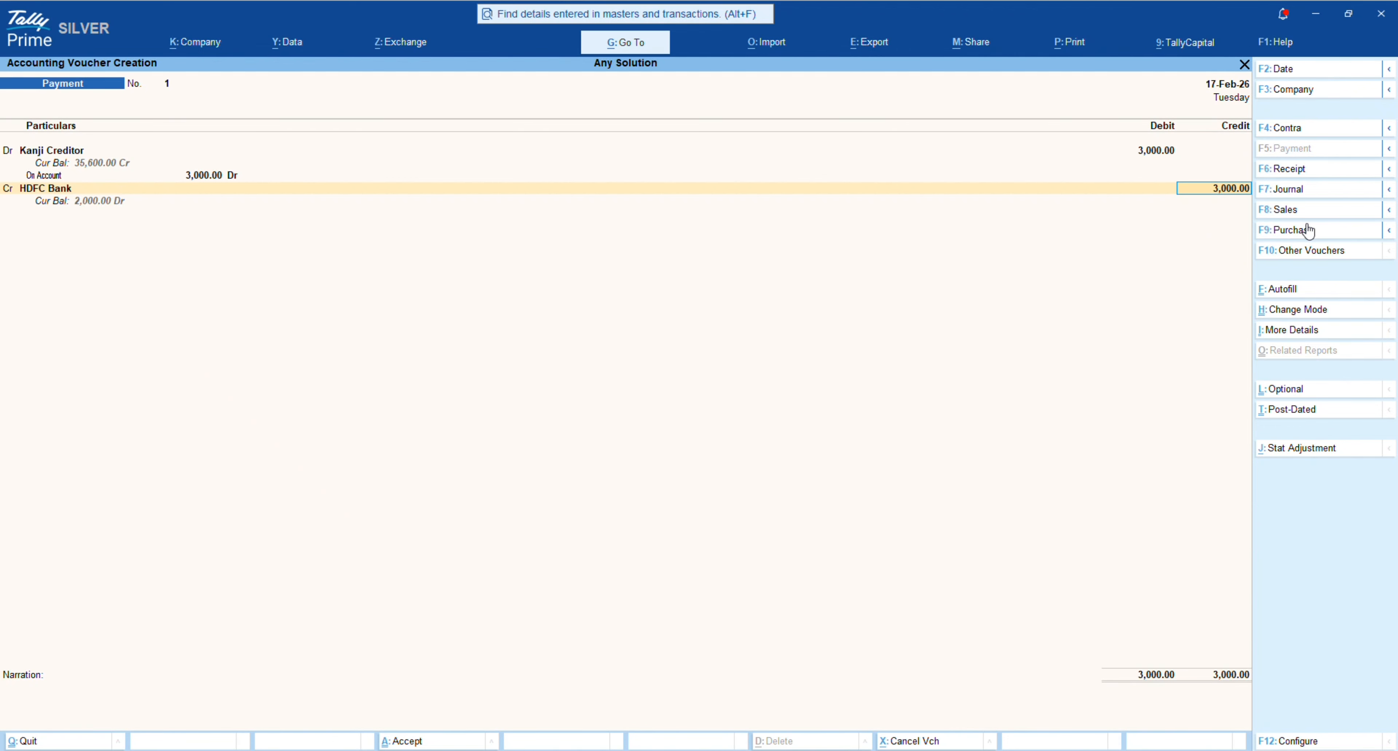
# Step: Accept the 3,000 Cheque bank allocation dated 17-Feb-26, save the payment voucher and return to the Gateway of Tally
pyautogui.press('Return')
pyautogui.press('Return')
pyautogui.press('Return')
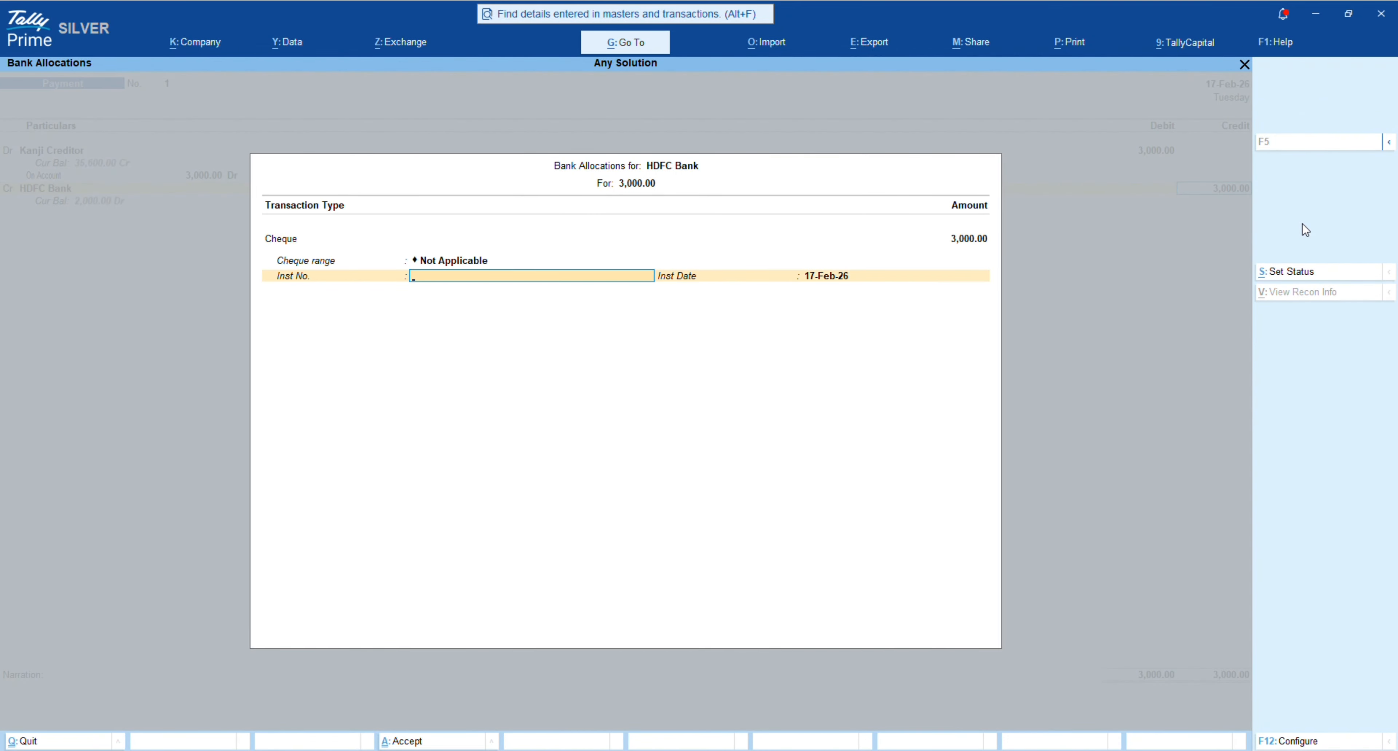
pyautogui.press('BackSpace')
pyautogui.press('BackSpace')
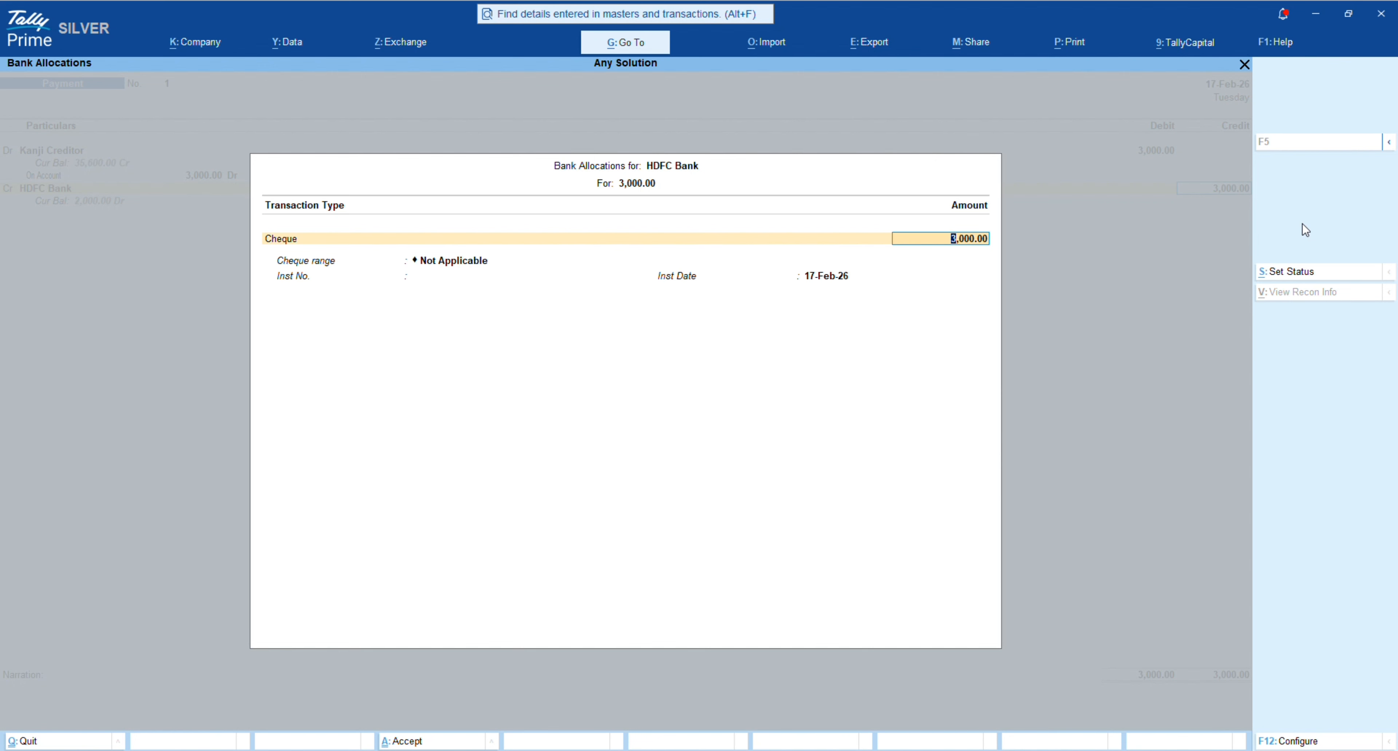
pyautogui.press('Return')
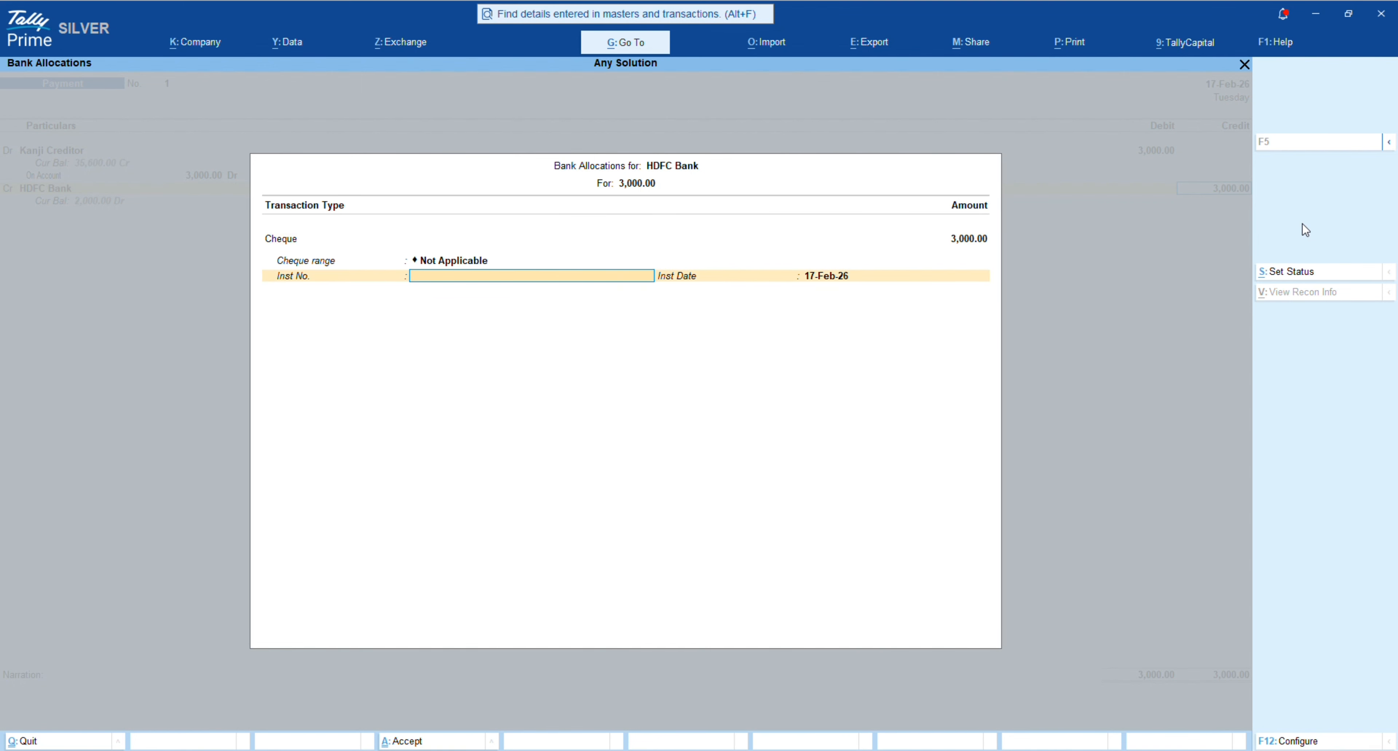
pyautogui.press('BackSpace')
pyautogui.press('Return')
pyautogui.press('Return')
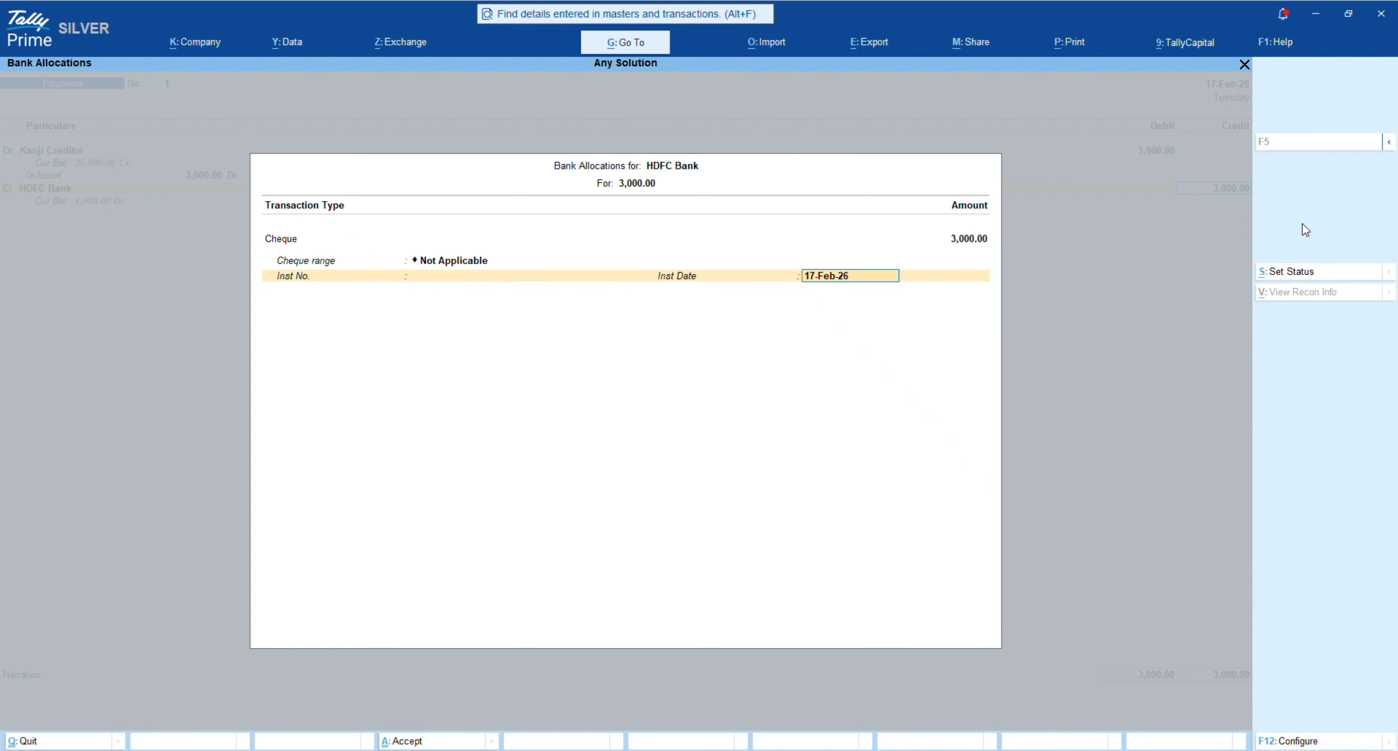
pyautogui.press('Return')
pyautogui.press('Return')
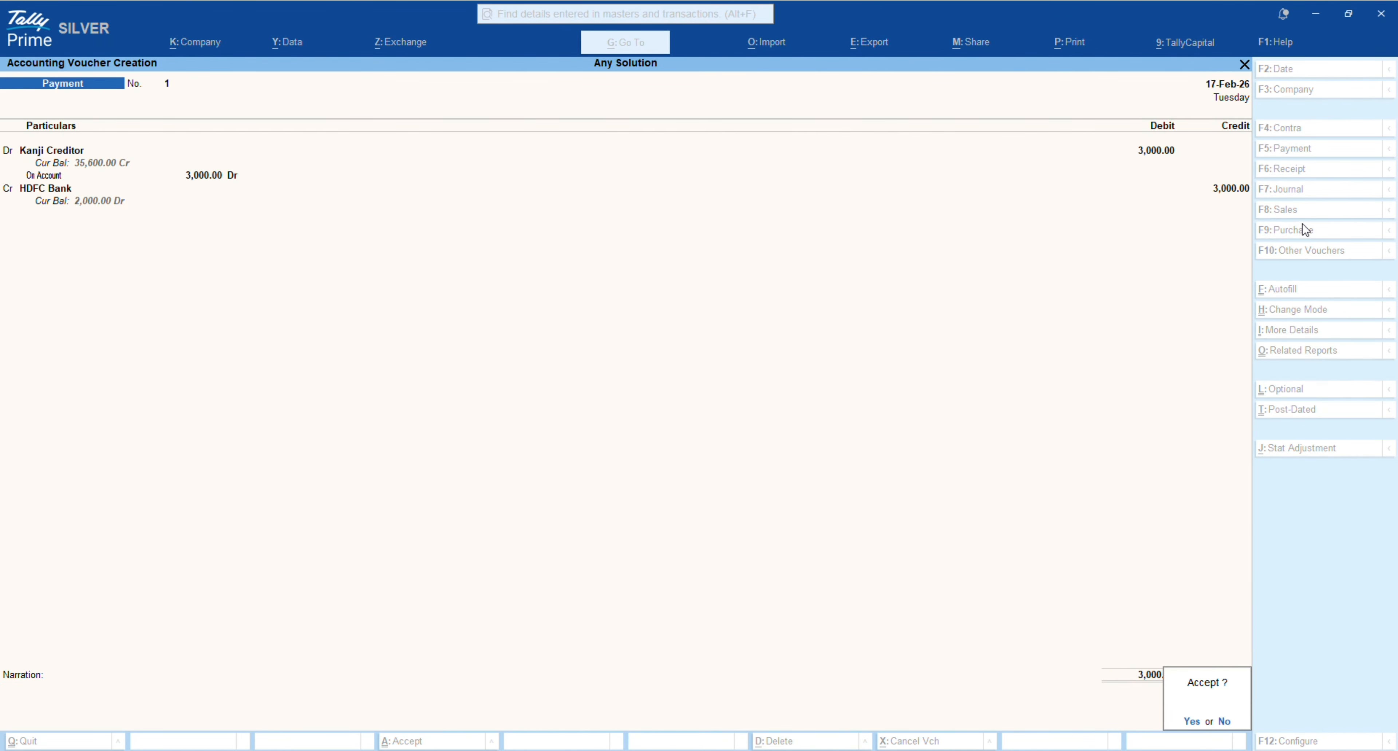
pyautogui.press('Return')
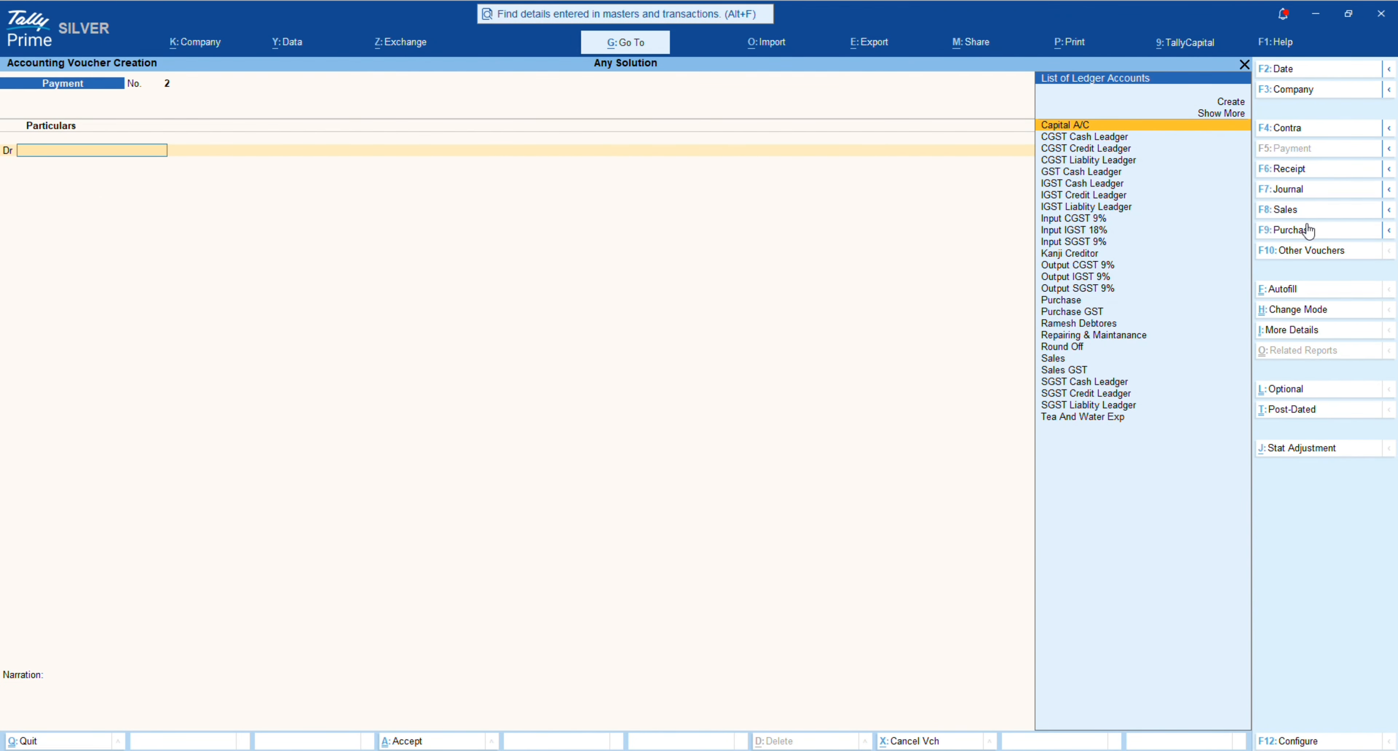
pyautogui.press('Escape')
pyautogui.press('Return')
pyautogui.press('Escape')
pyautogui.press('Escape')
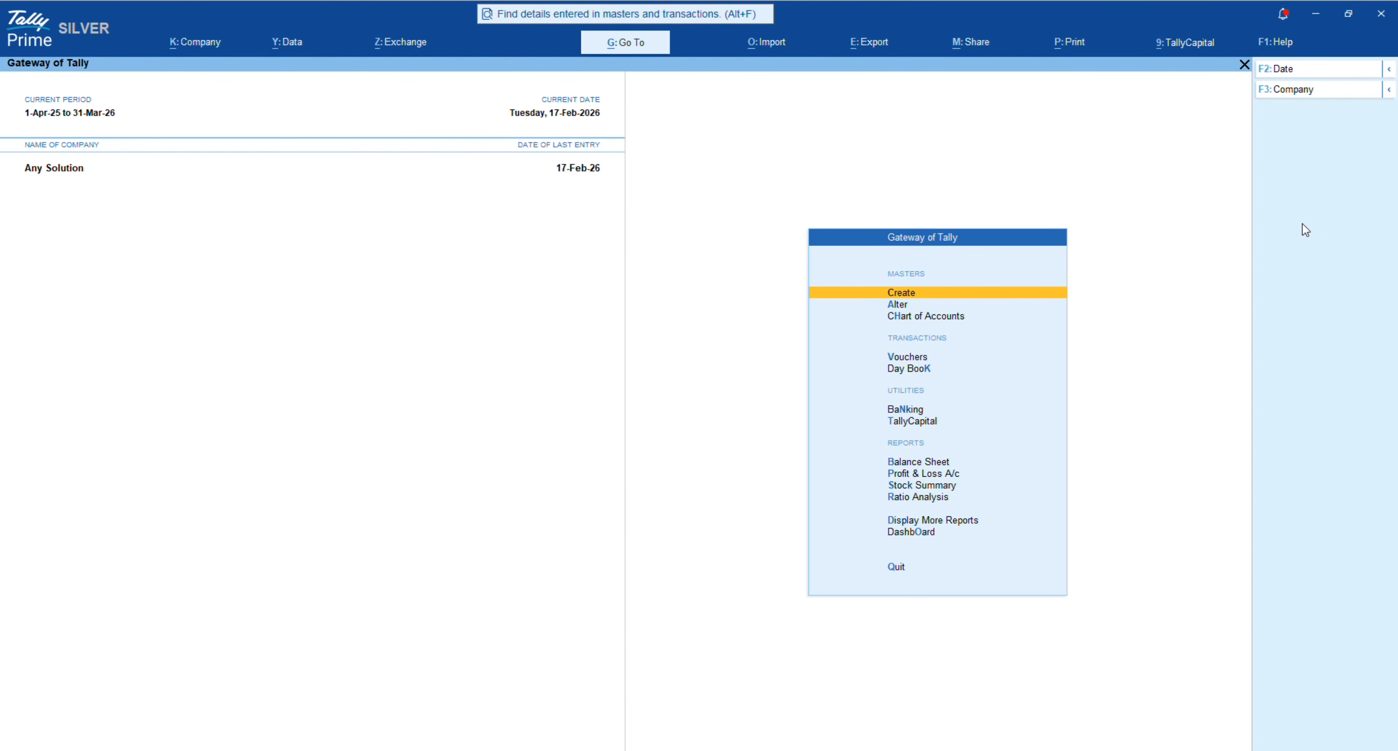
# Step: Display the Ledger Vouchers report for the debtor's ledger from the account books
pyautogui.press('d')
pyautogui.press('a')
pyautogui.press('l')
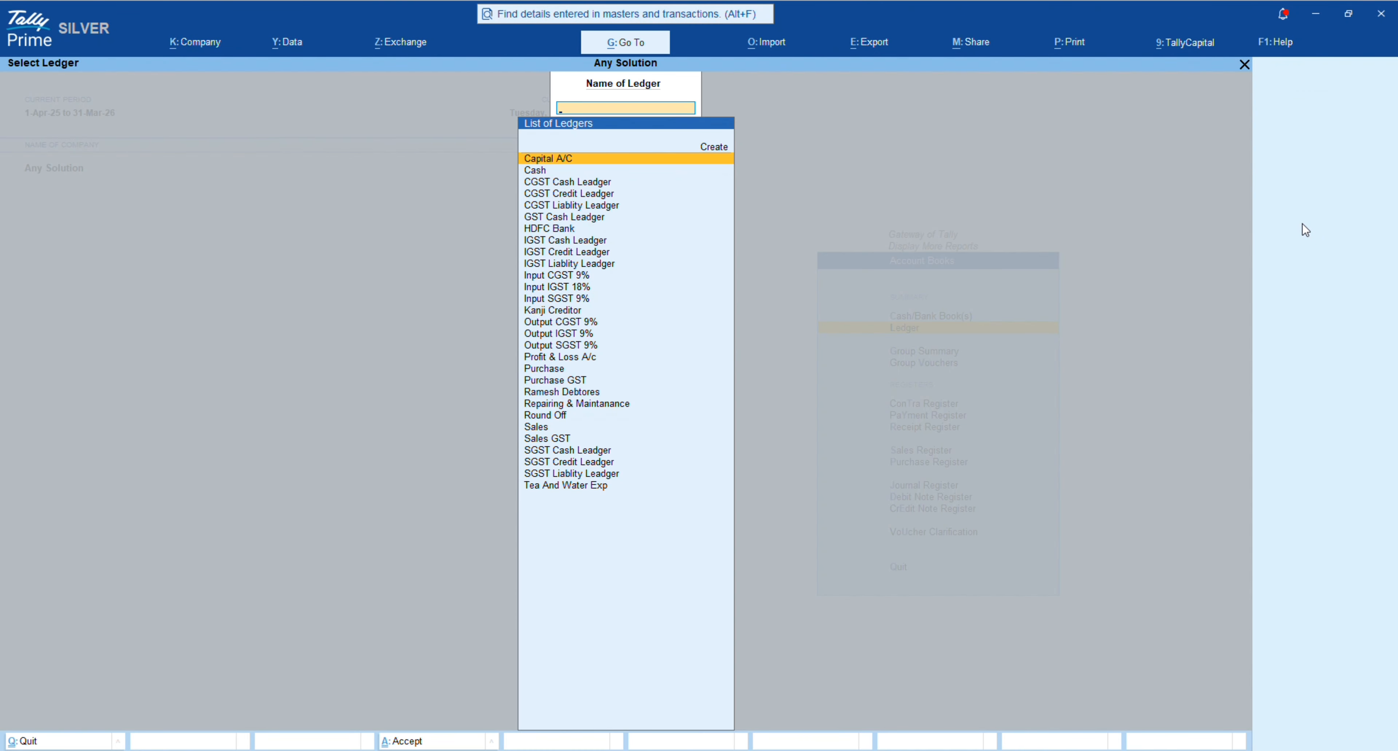
pyautogui.write('Deb')
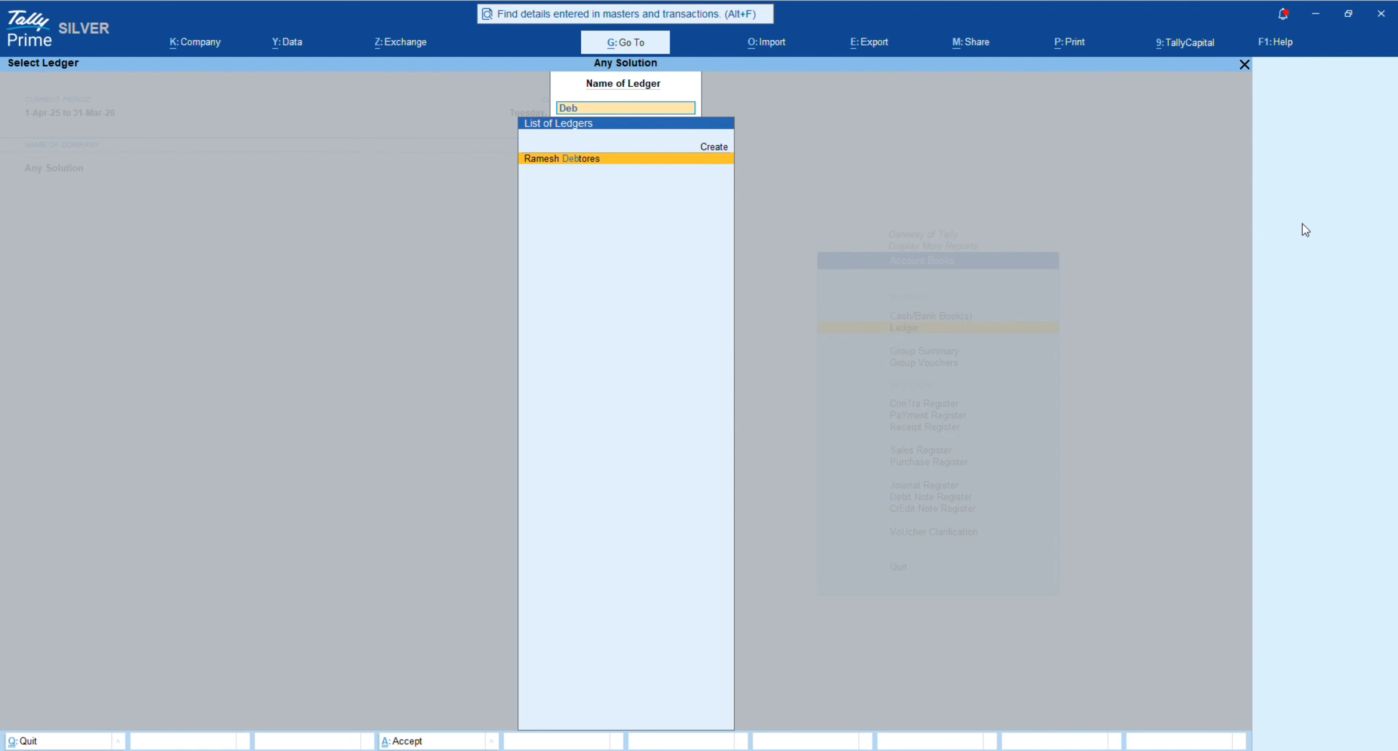
pyautogui.press('Return')
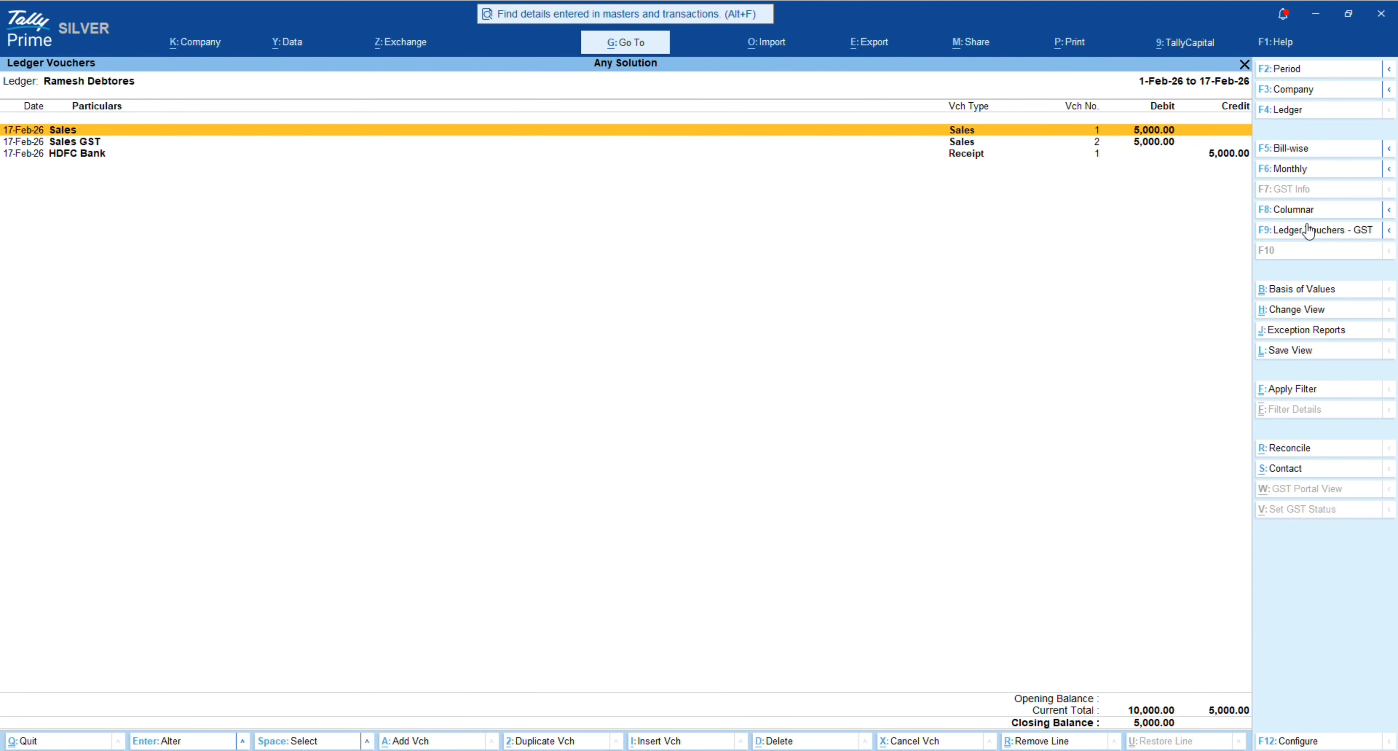
# Step: Clear both period dates to show the debtor's ledger from 1-Apr-25 to 17-Feb-26, and review its sales and receipt entries
pyautogui.press('alt')
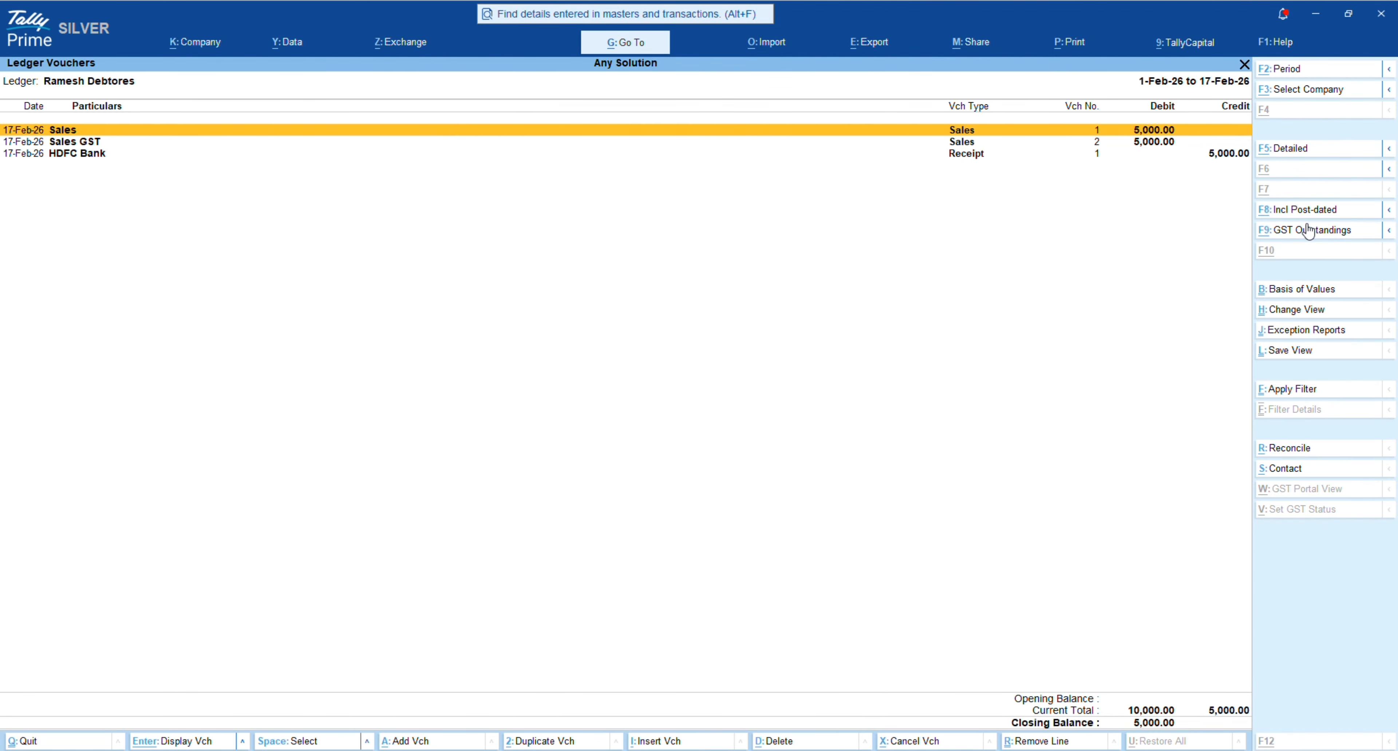
pyautogui.hotkey('alt', 'F2')
pyautogui.press('BackSpace')
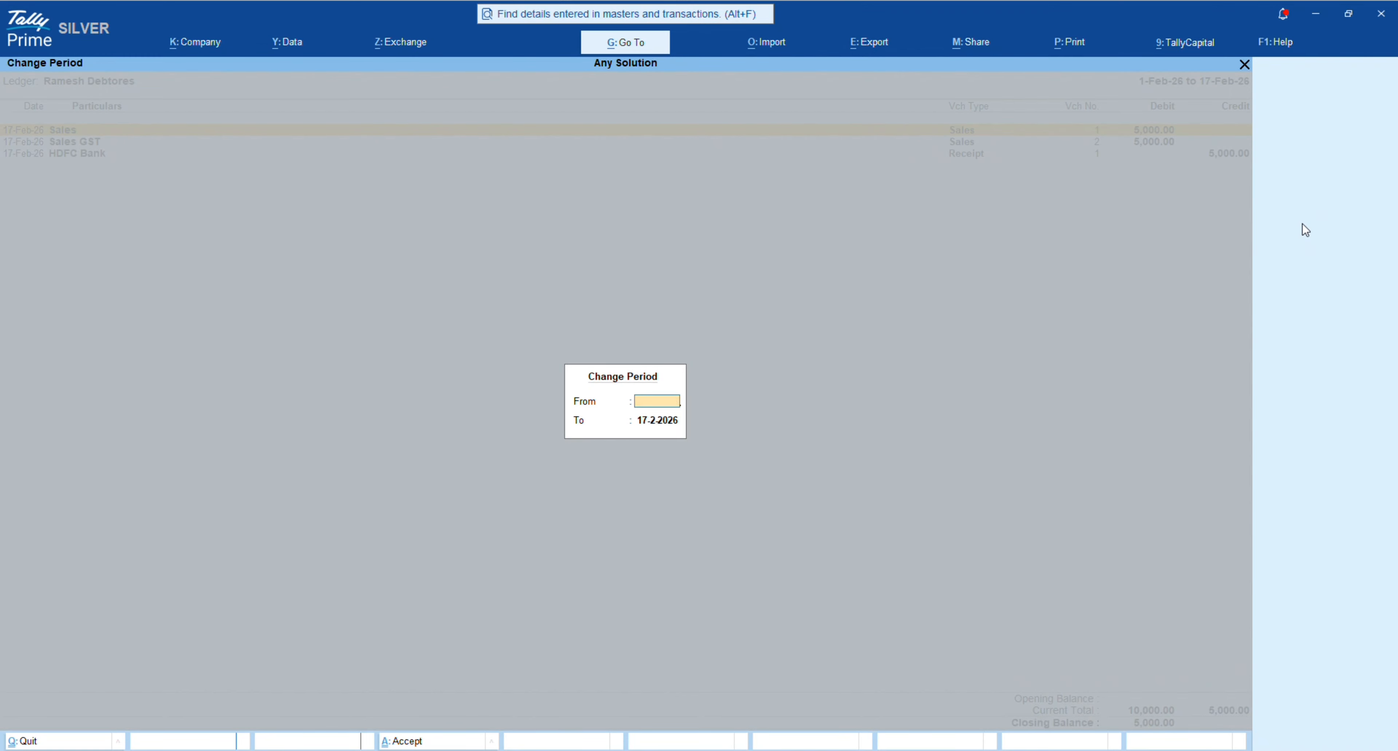
pyautogui.press('Return')
pyautogui.press('BackSpace')
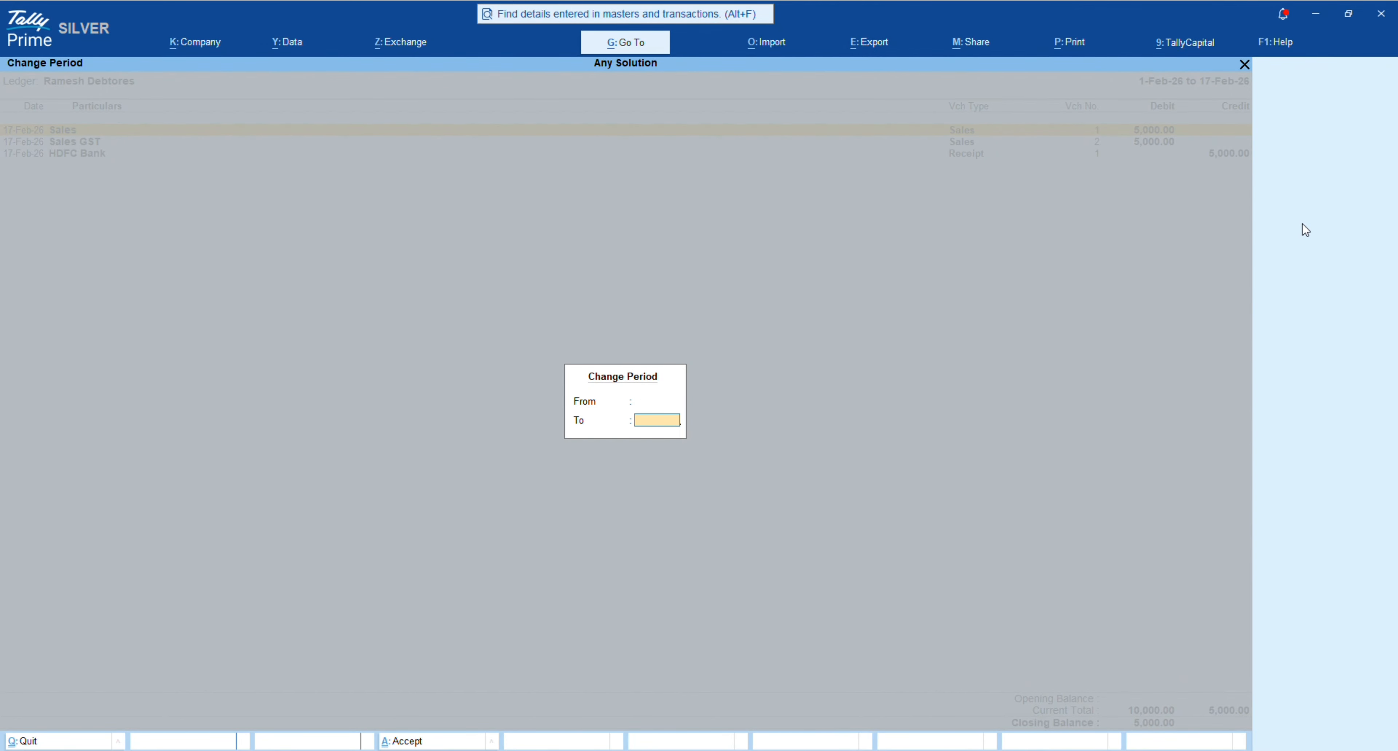
pyautogui.press('Return')
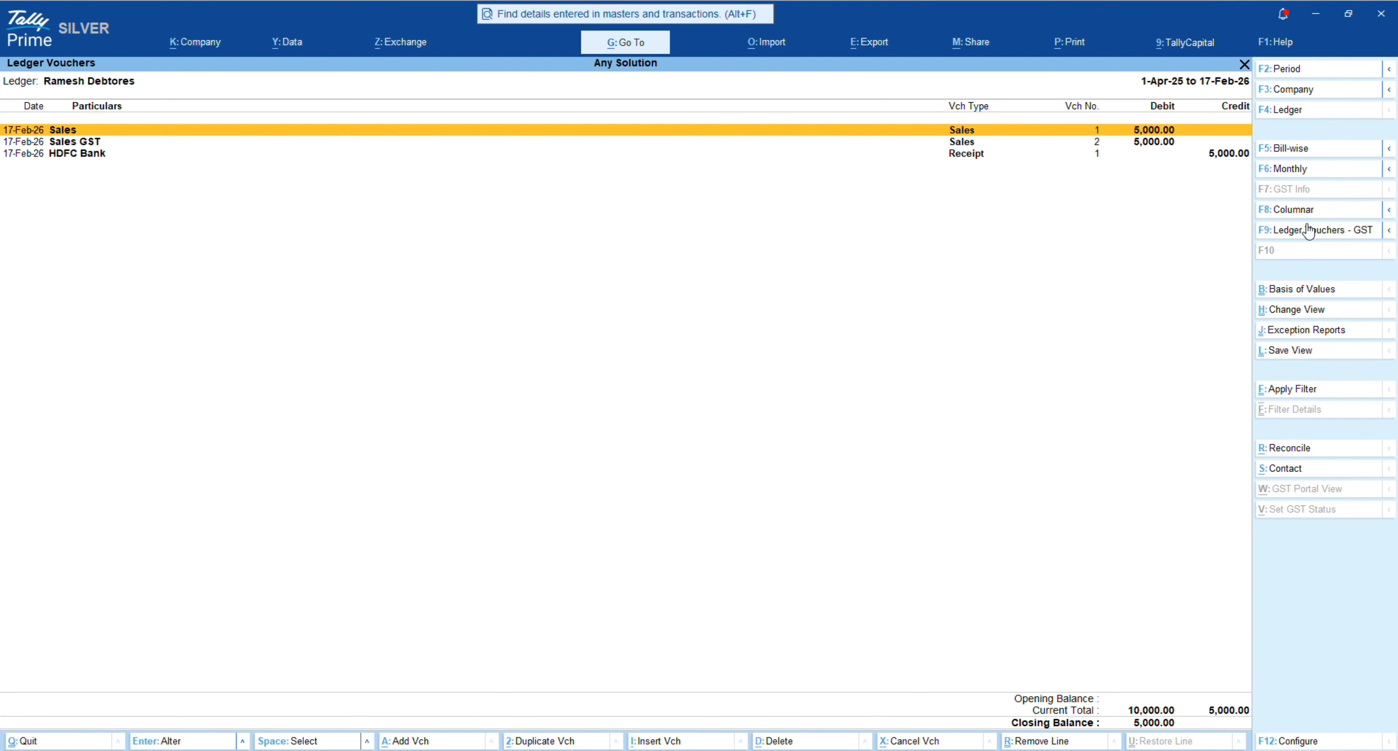
pyautogui.press('Down')
pyautogui.press('Down')
pyautogui.press('Up')
pyautogui.press('Up')
pyautogui.press('Down')
pyautogui.press('Down')
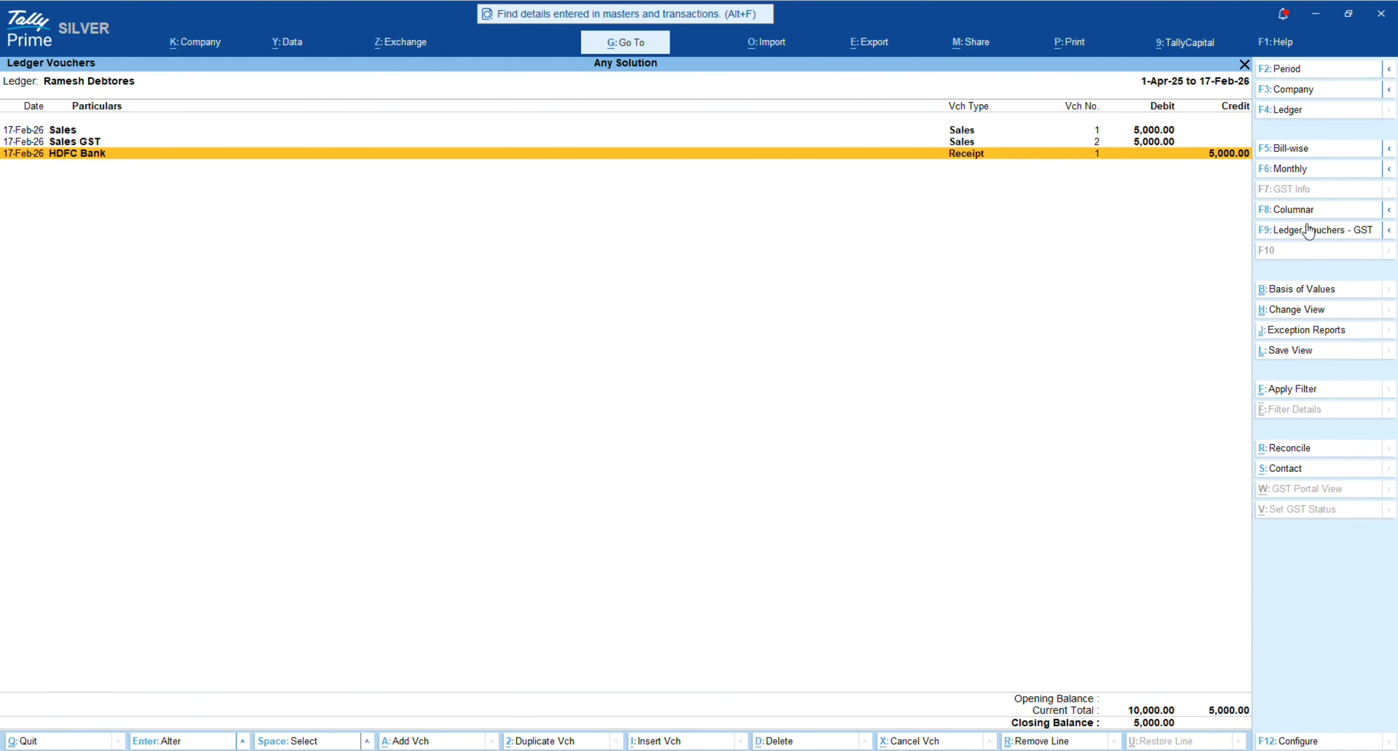
# Step: Switch the Ledger Vouchers report to the creditor's ledger
pyautogui.click(1310, 231)
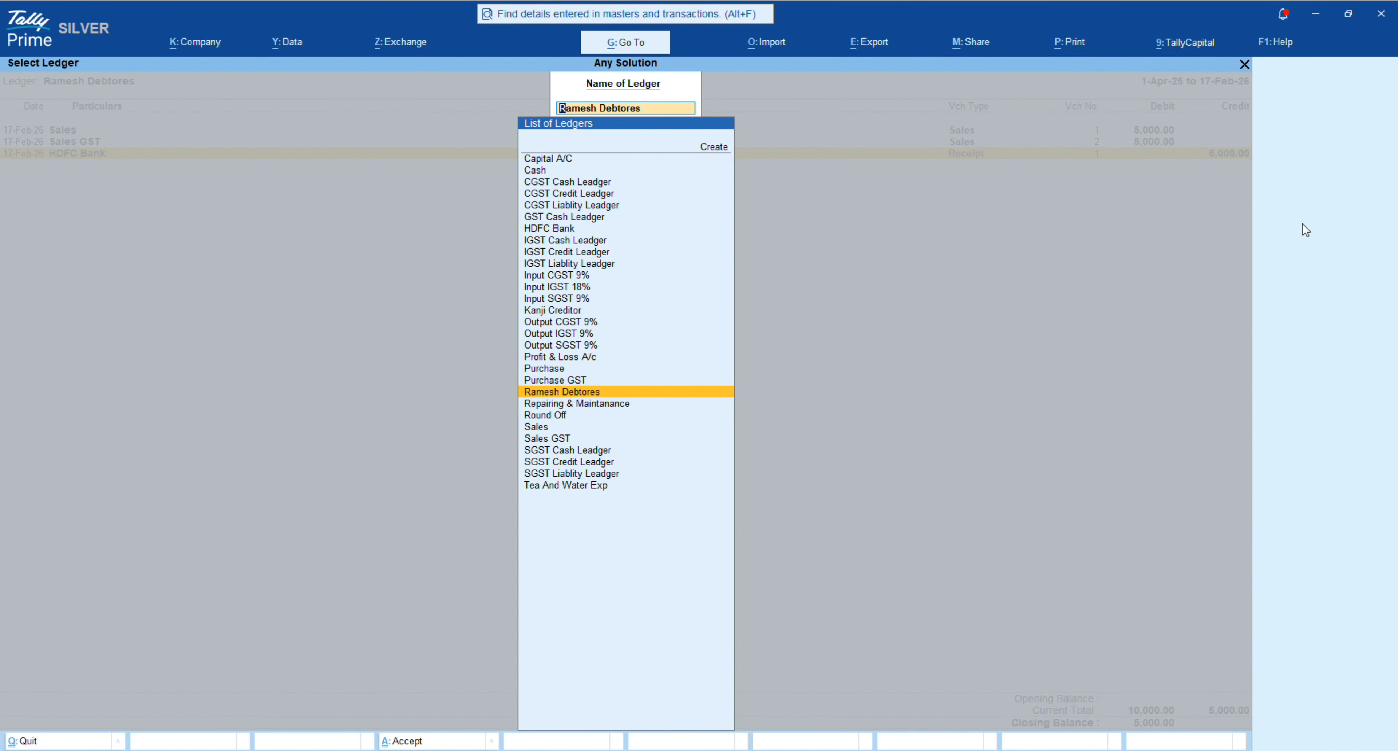
pyautogui.press('BackSpace')
pyautogui.write('Credi')
pyautogui.press('Down')
pyautogui.press('Down')
pyautogui.press('Return')
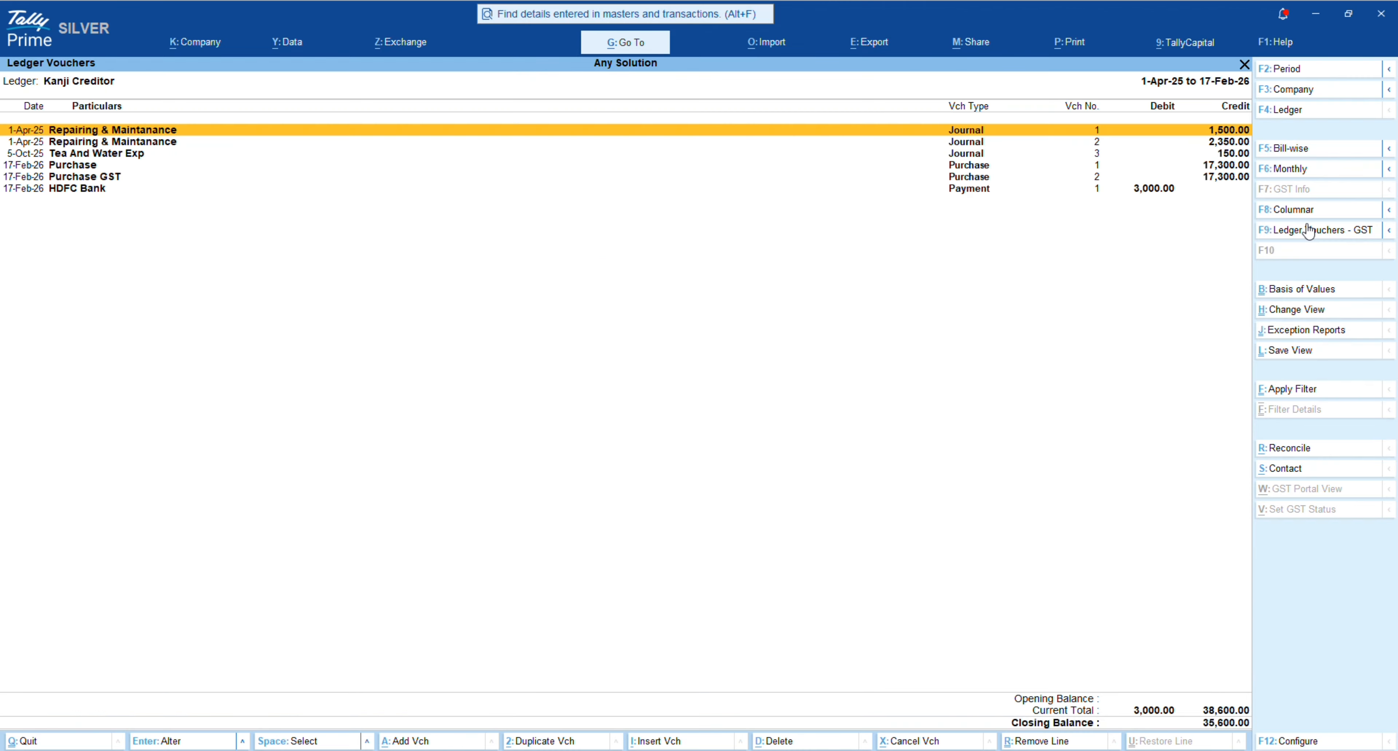
# Step: Review the creditor's ledger entries through to the HDFC Bank payment, and return to the Gateway of Tally
pyautogui.press('Down')
pyautogui.press('Down')
pyautogui.press('Down')
pyautogui.press('Down')
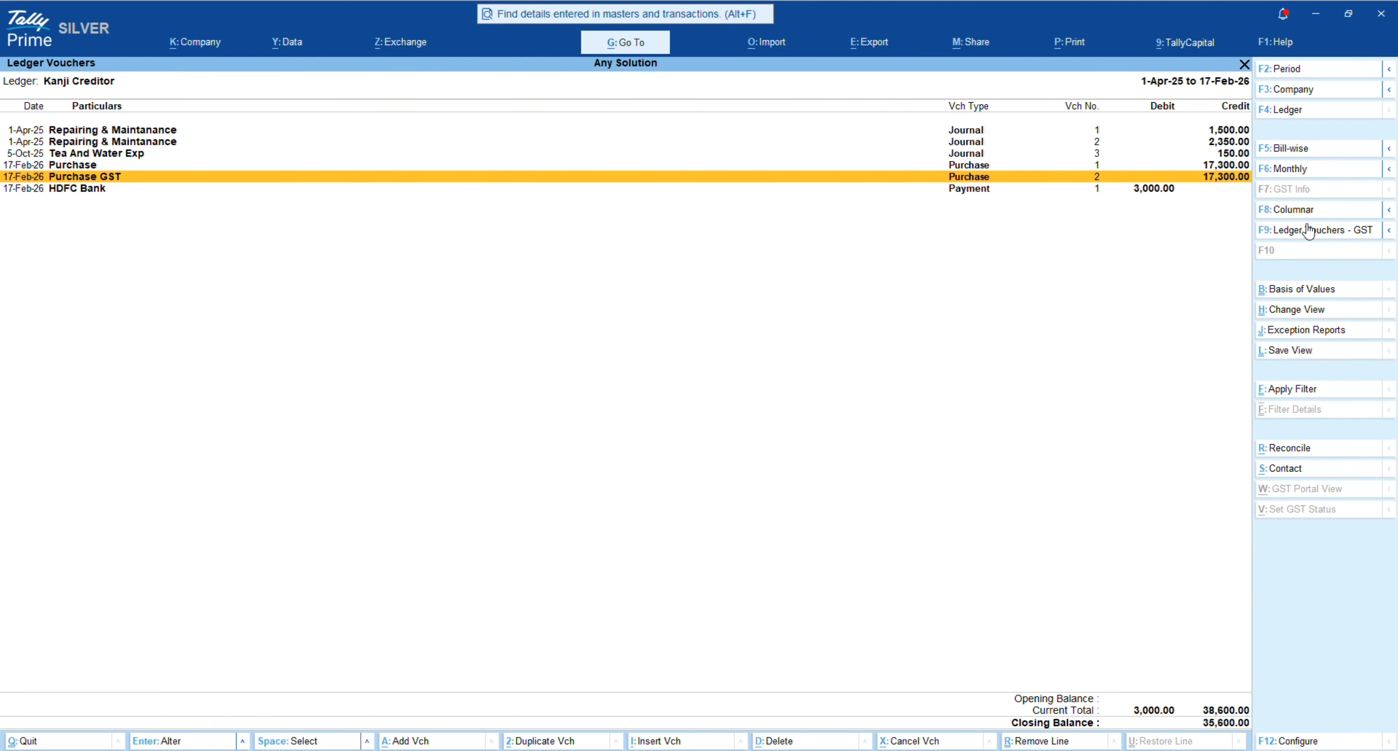
pyautogui.press('Down')
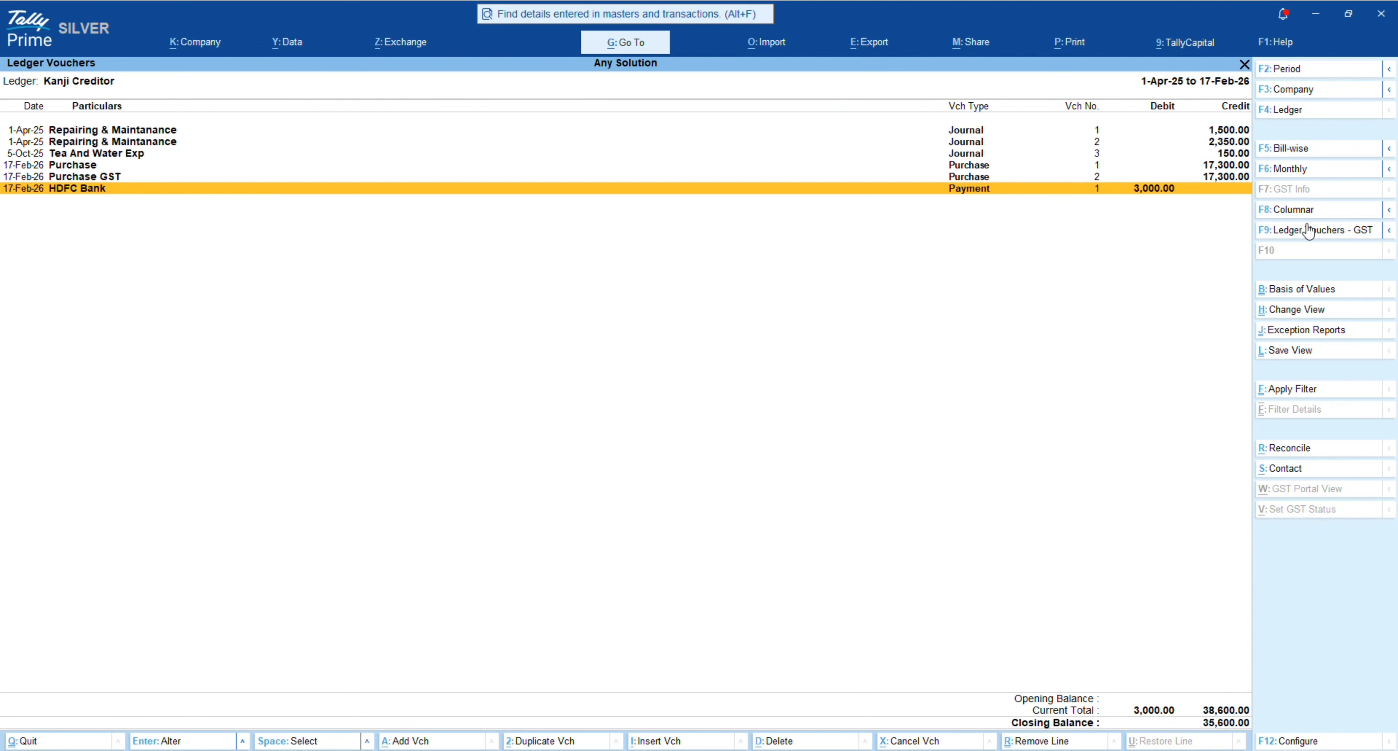
pyautogui.press('Escape')
pyautogui.press('Escape')
pyautogui.press('Escape')
pyautogui.press('Escape')
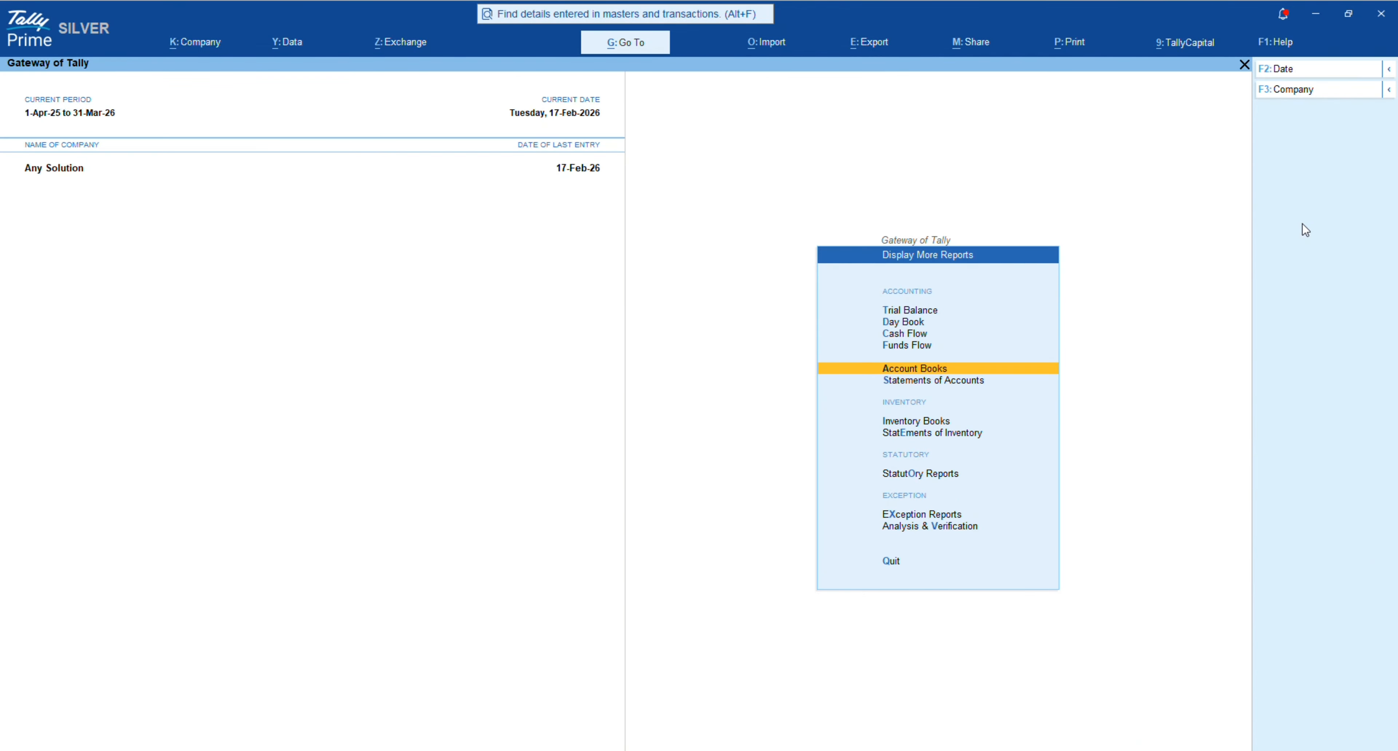
pyautogui.press('Escape')
pyautogui.press('Escape')
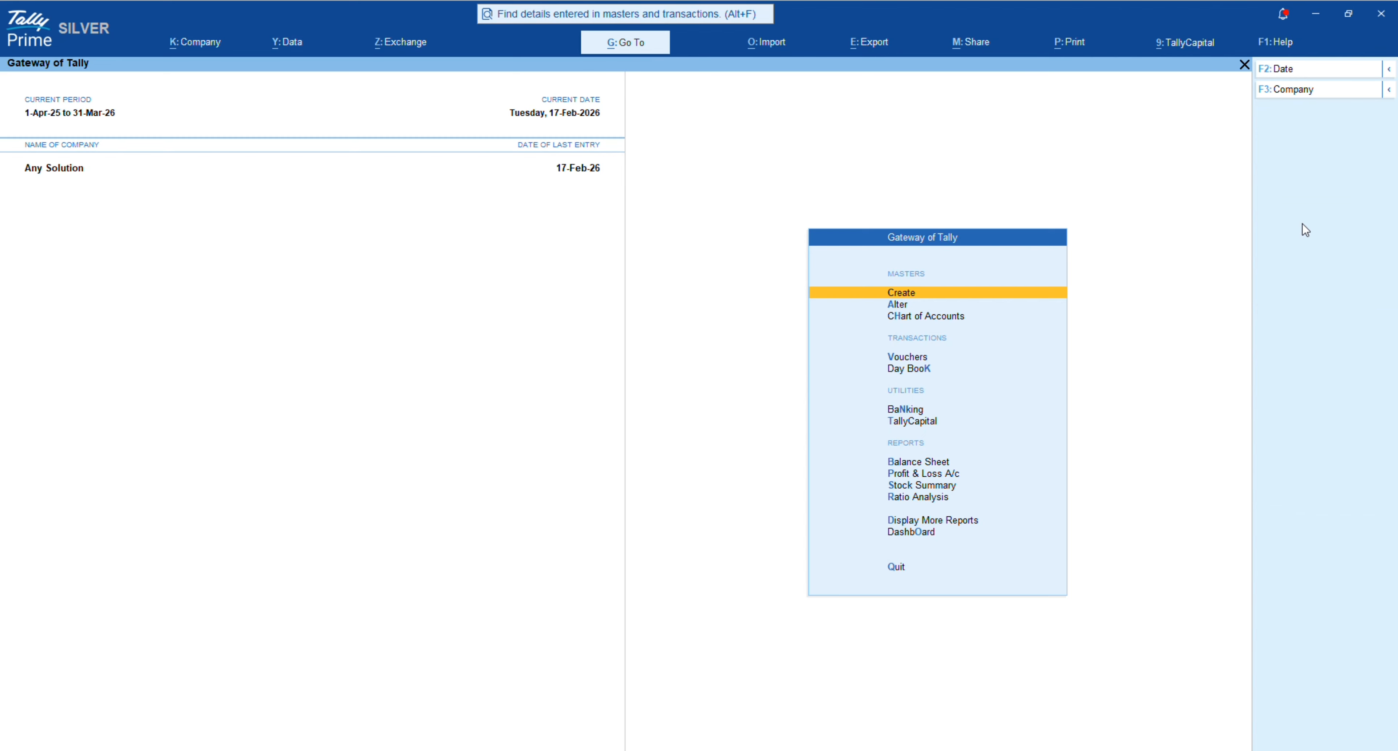
# Step: Drill down from the Balance Sheet's Current Assets through Bank Accounts to the HDFC Bank monthly summary
pyautogui.press('b')
pyautogui.press('Right')
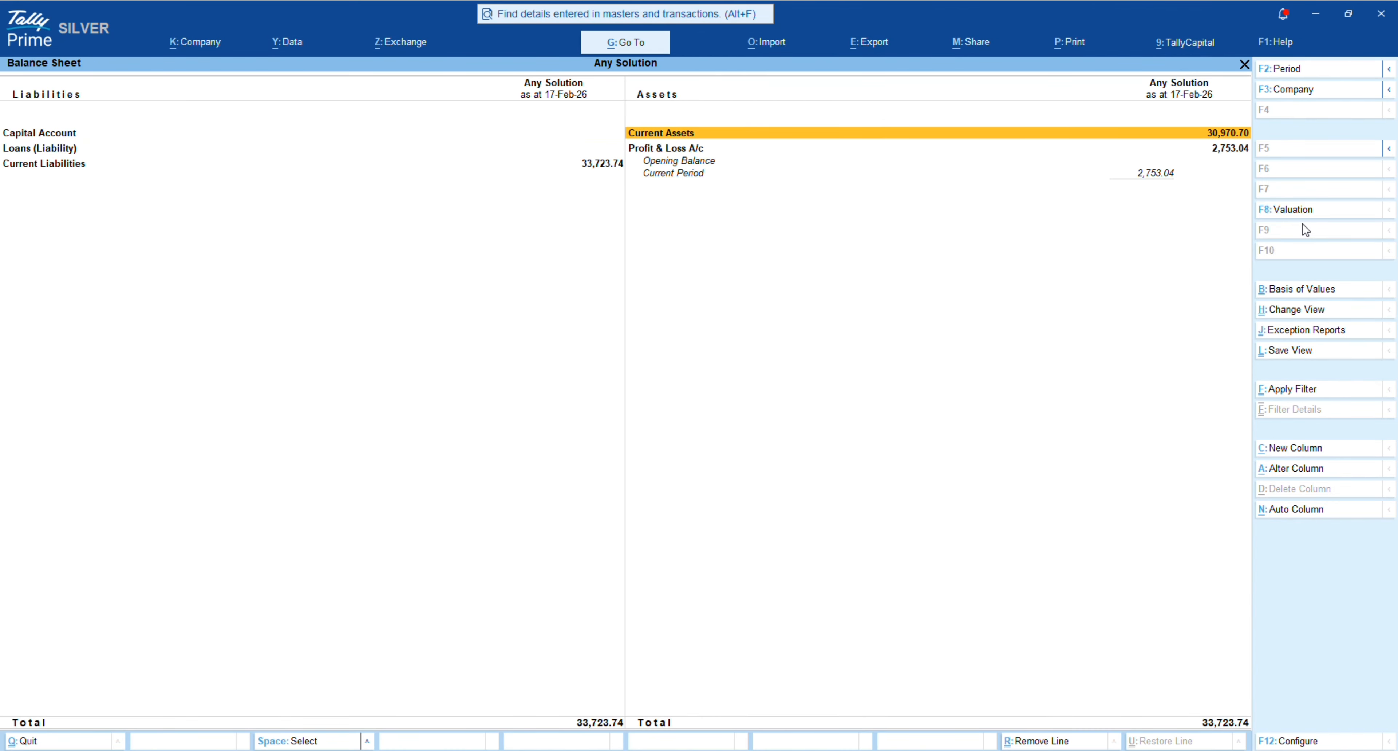
pyautogui.press('Return')
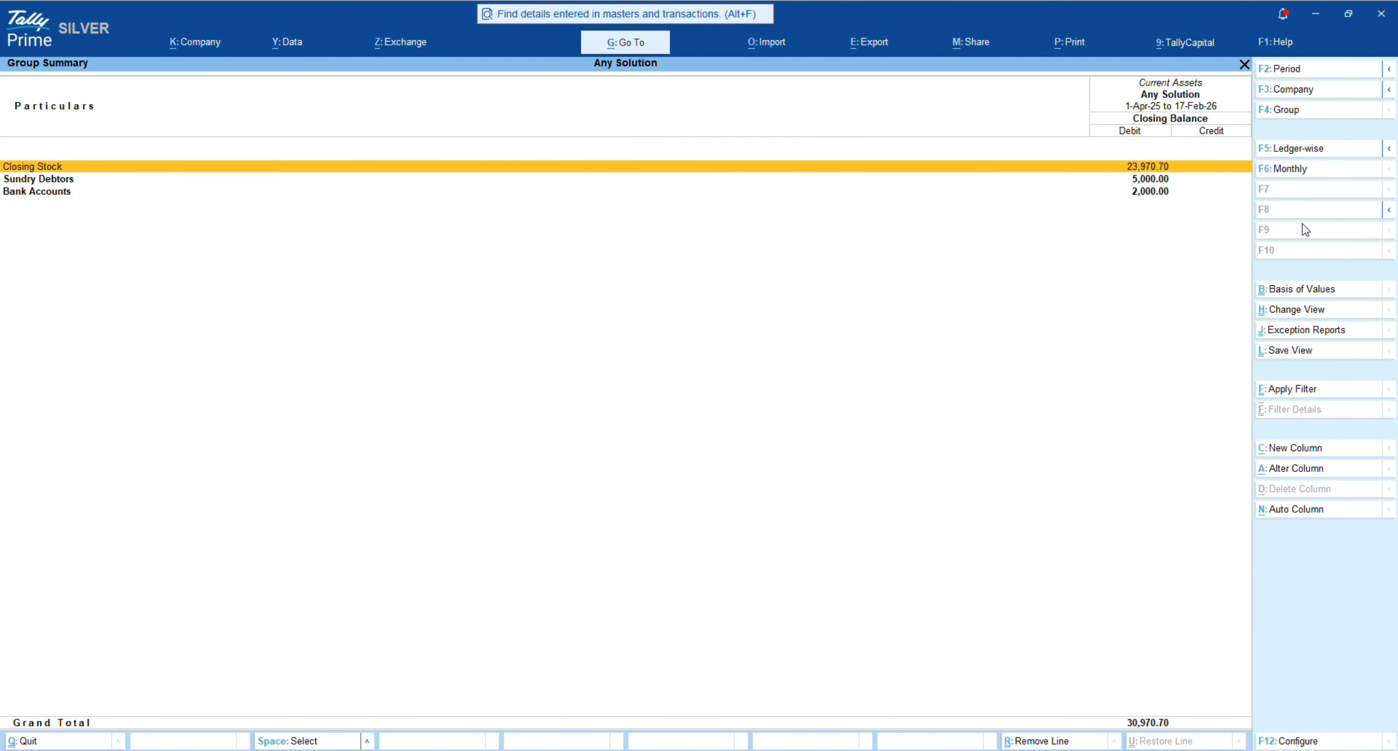
pyautogui.press('Down')
pyautogui.press('Down')
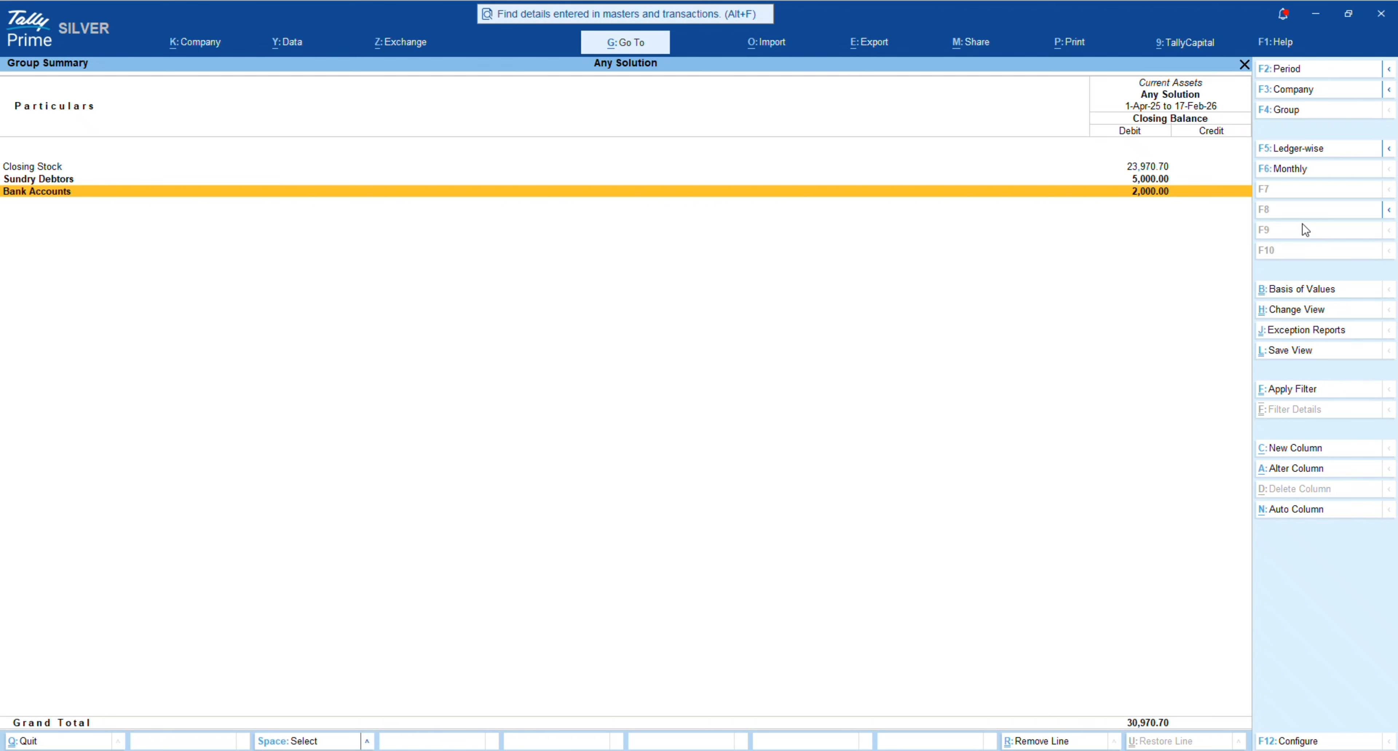
pyautogui.press('Return')
pyautogui.press('Return')
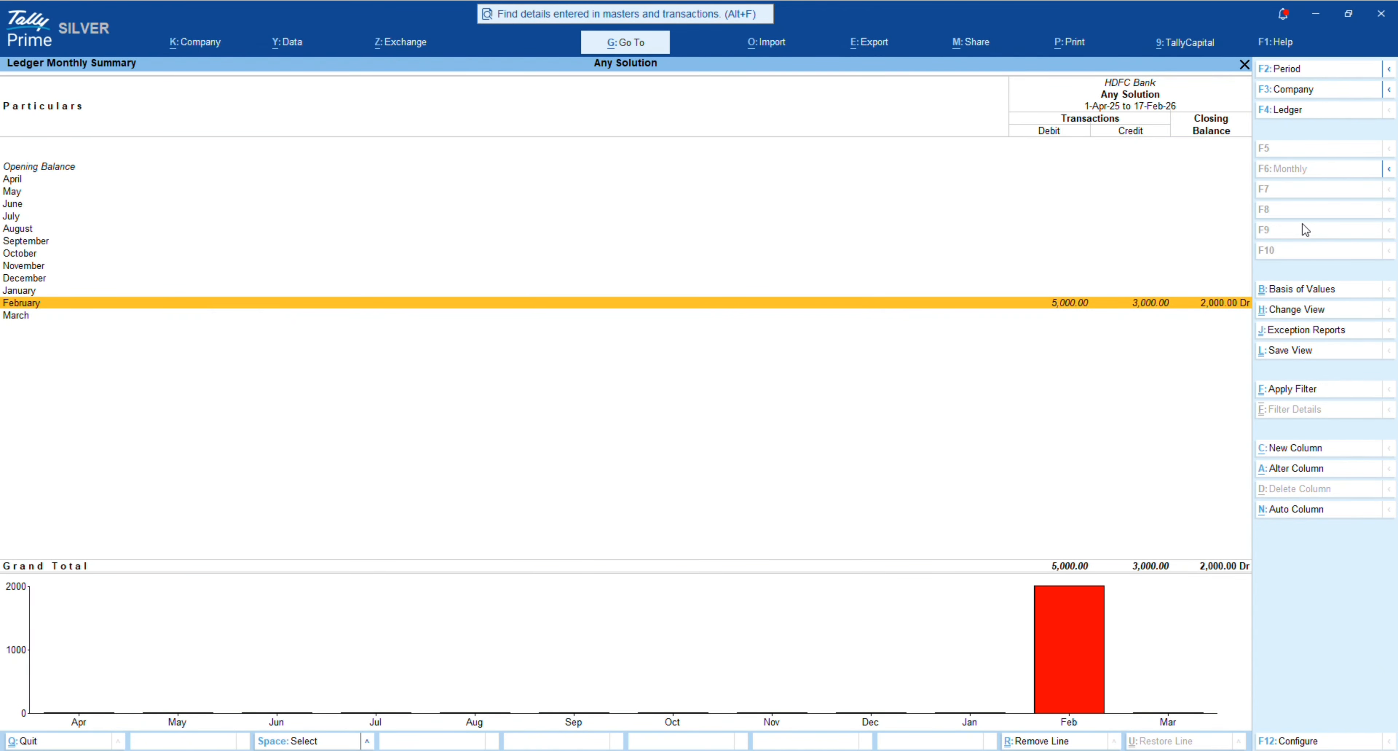
# Step: Examine the February vouchers of HDFC Bank, and back out through the Balance Sheet to the Gateway of Tally
pyautogui.press('Escape')
pyautogui.press('Return')
pyautogui.press('Return')
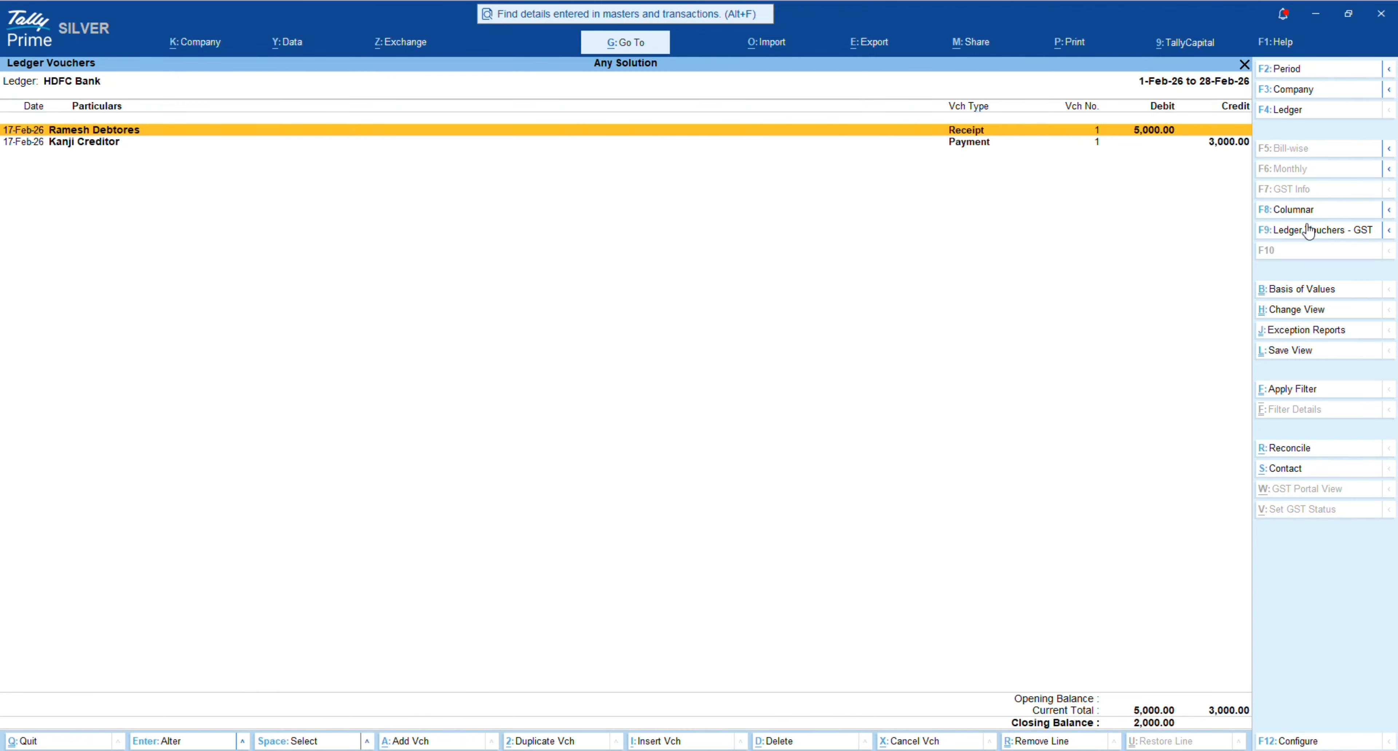
pyautogui.press('Escape')
pyautogui.press('Escape')
pyautogui.press('Escape')
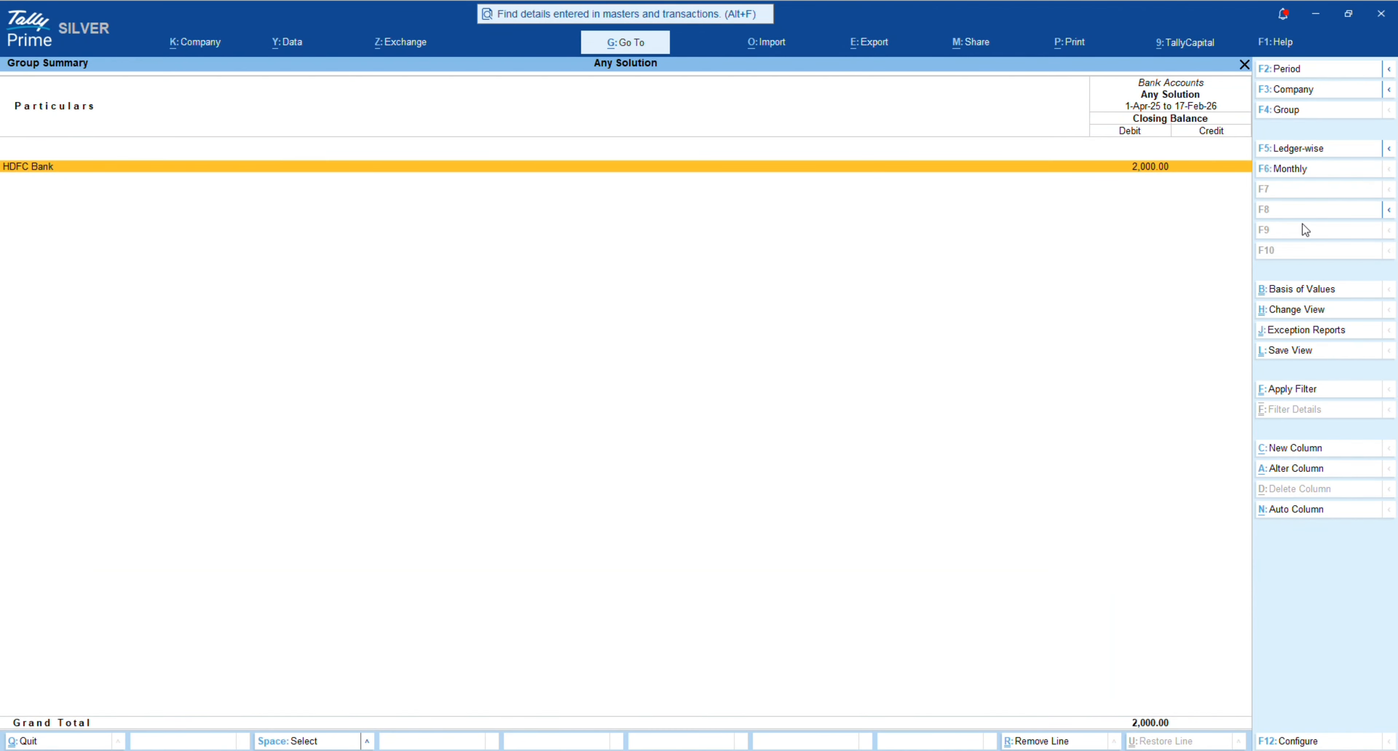
pyautogui.press('Escape')
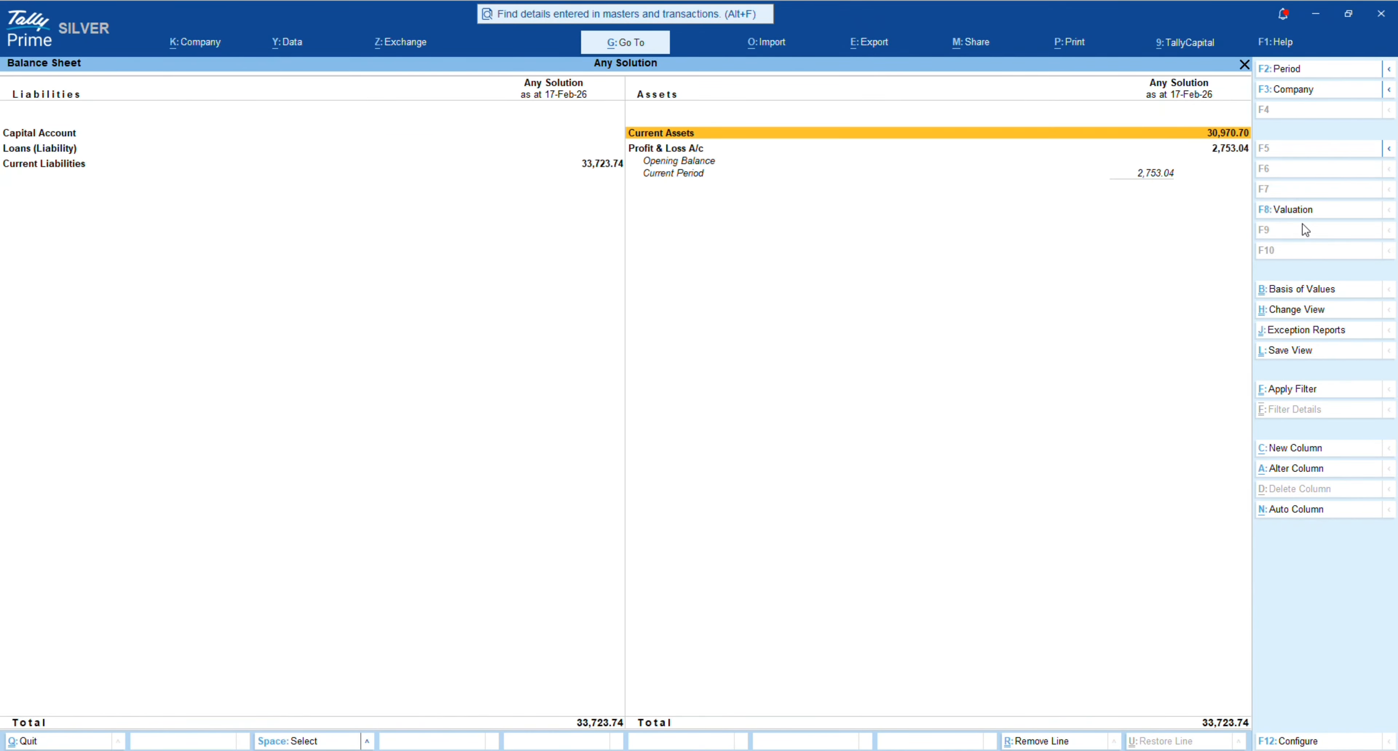
pyautogui.press('Escape')
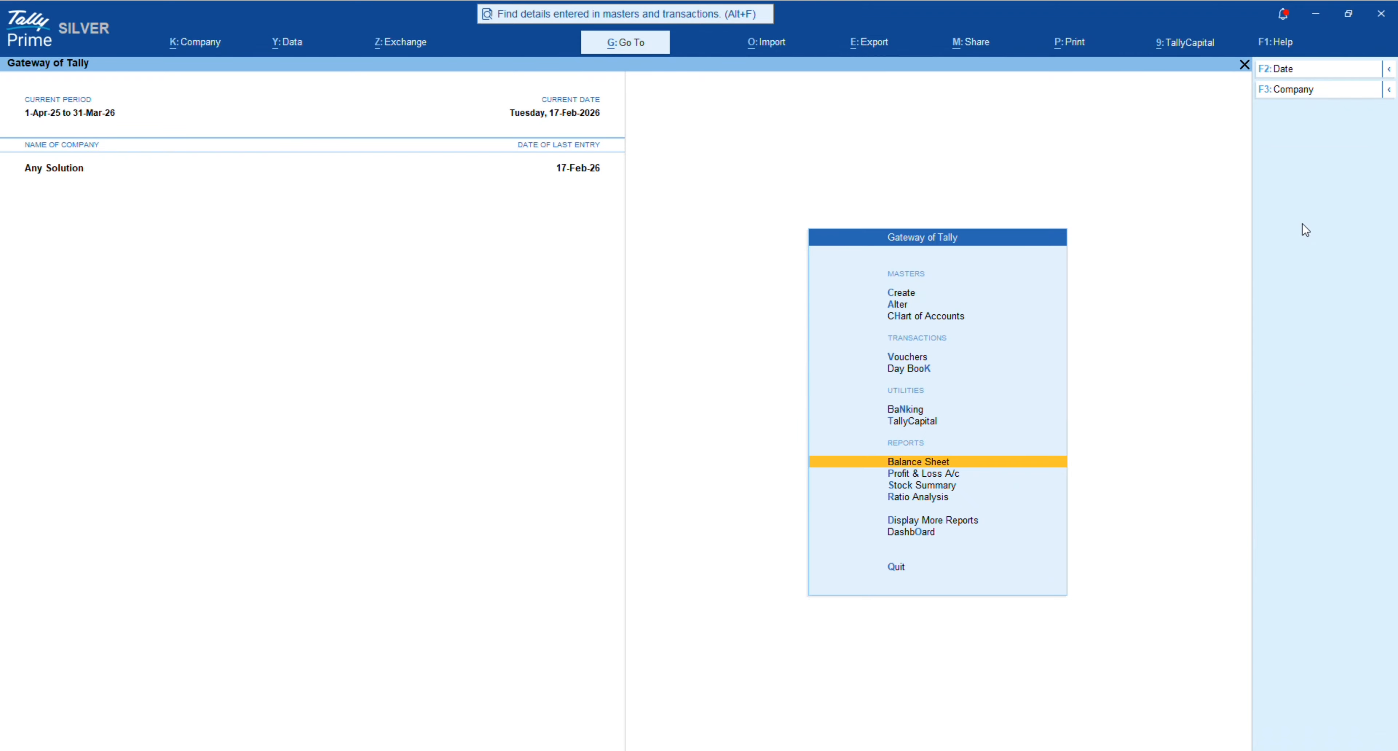
# Step: Reopen the Balance Sheet to check the Bank Accounts group under Current Assets, and return to the Gateway of Tally
pyautogui.press('Return')
pyautogui.press('Return')
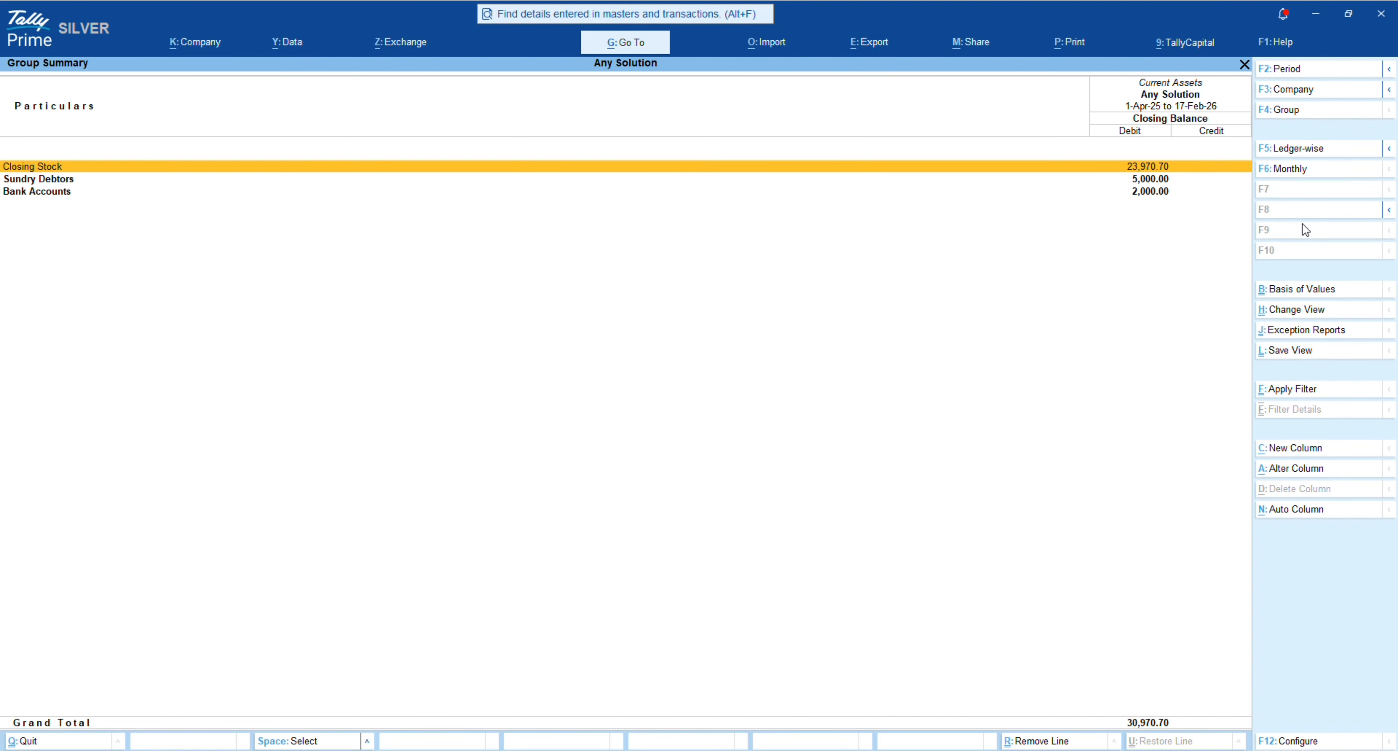
pyautogui.press('Down')
pyautogui.press('Down')
pyautogui.press('Return')
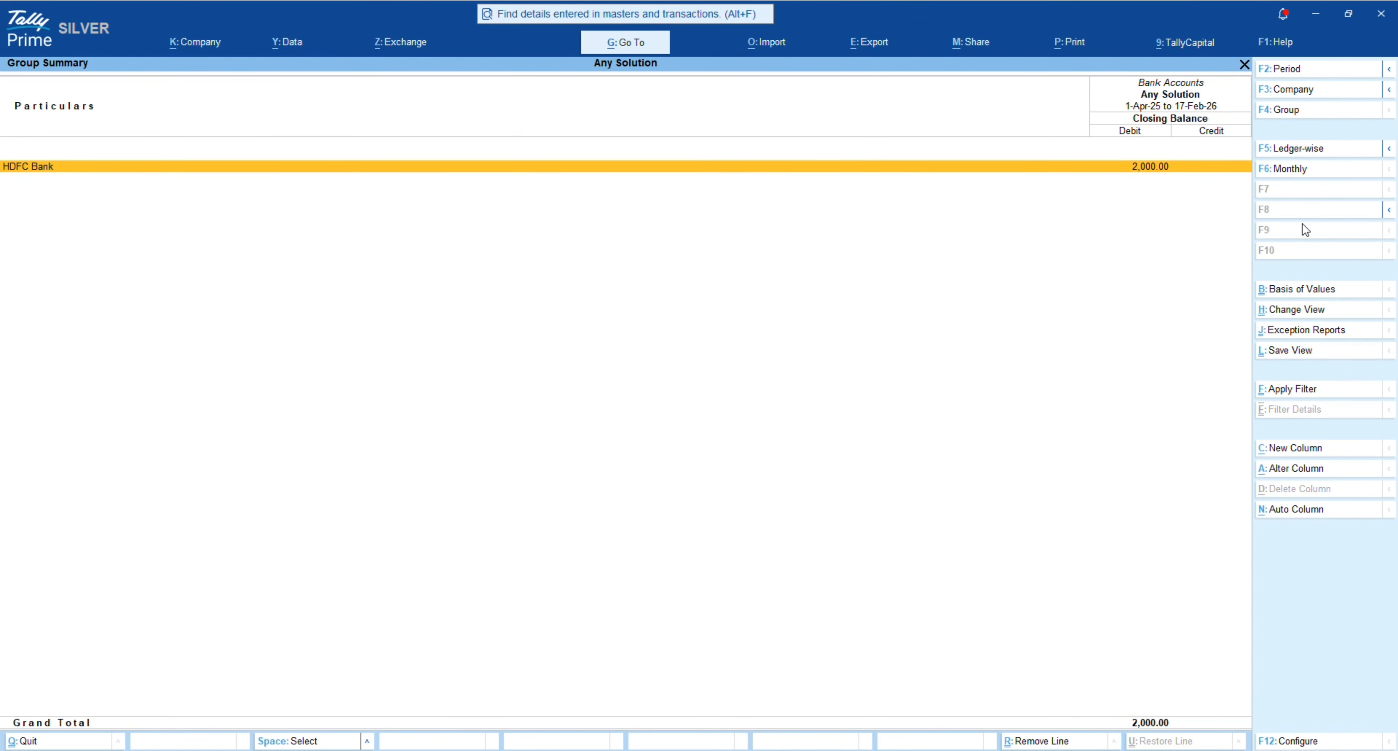
pyautogui.press('Escape')
pyautogui.press('Escape')
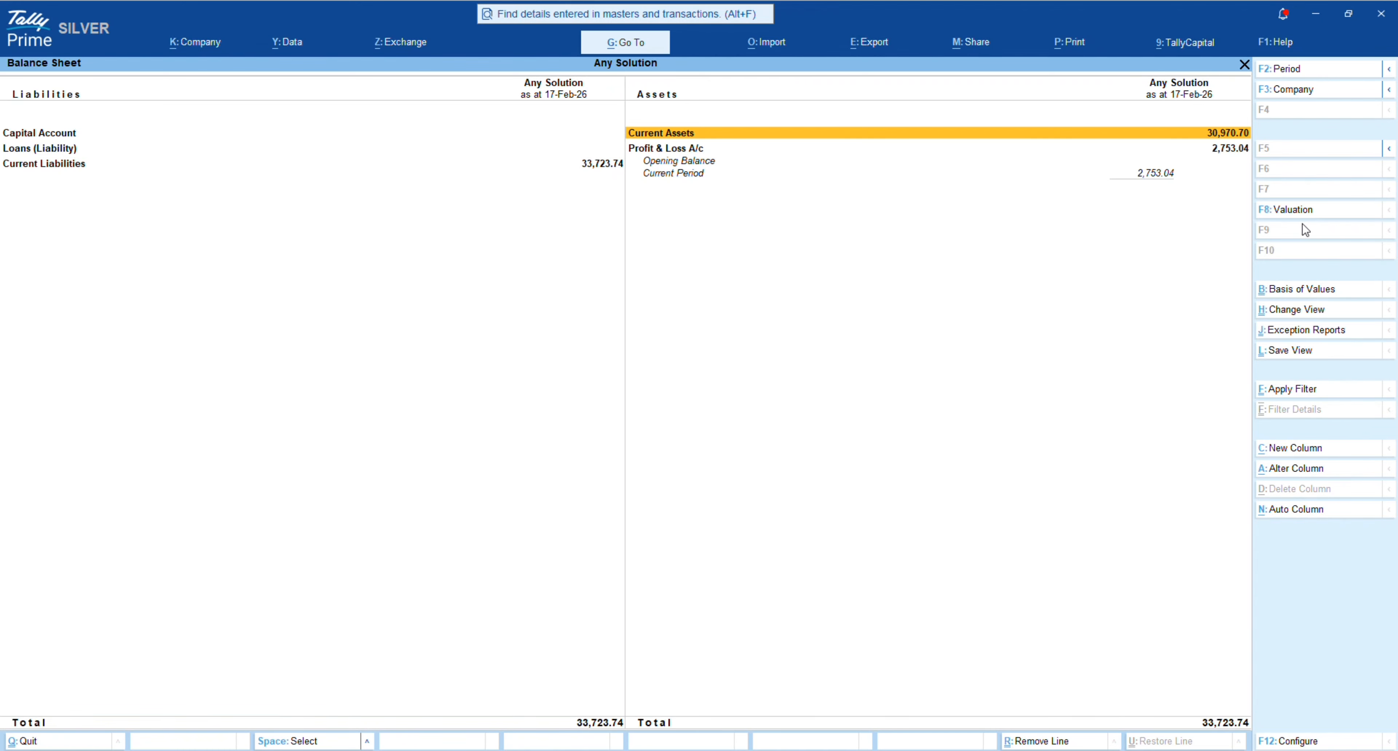
pyautogui.press('Escape')
pyautogui.press('Escape')
pyautogui.press('Escape')
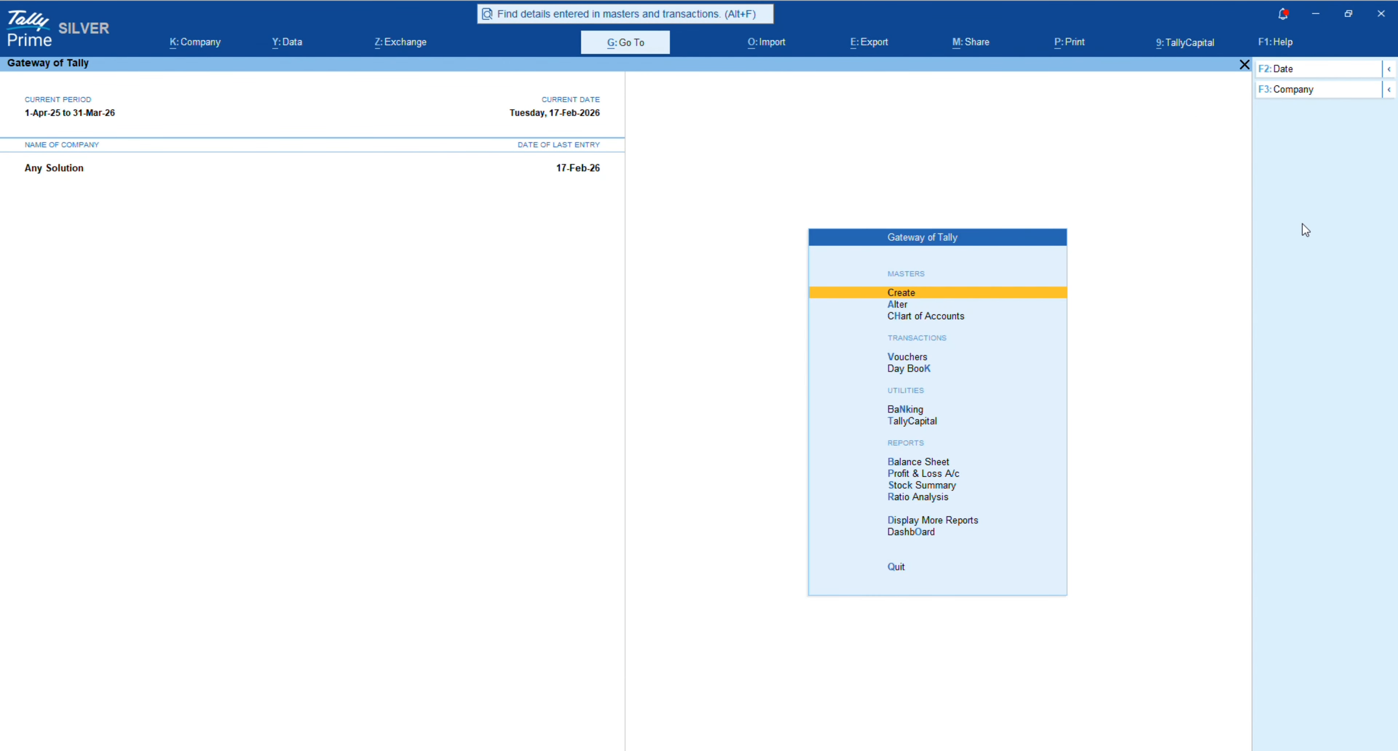